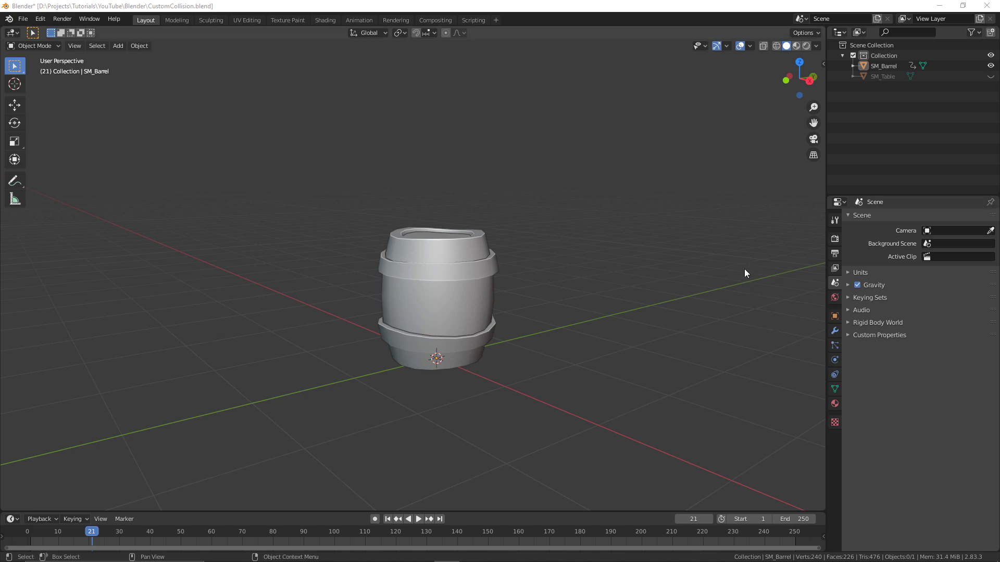
View the barrel and table props by toggling their visibility, leaving only the barrel shown.
middle_drag(733, 277, 484, 292)
click(487, 294)
scroll(637, 290, down, 5)
middle_drag(636, 295, 499, 301)
click(557, 293)
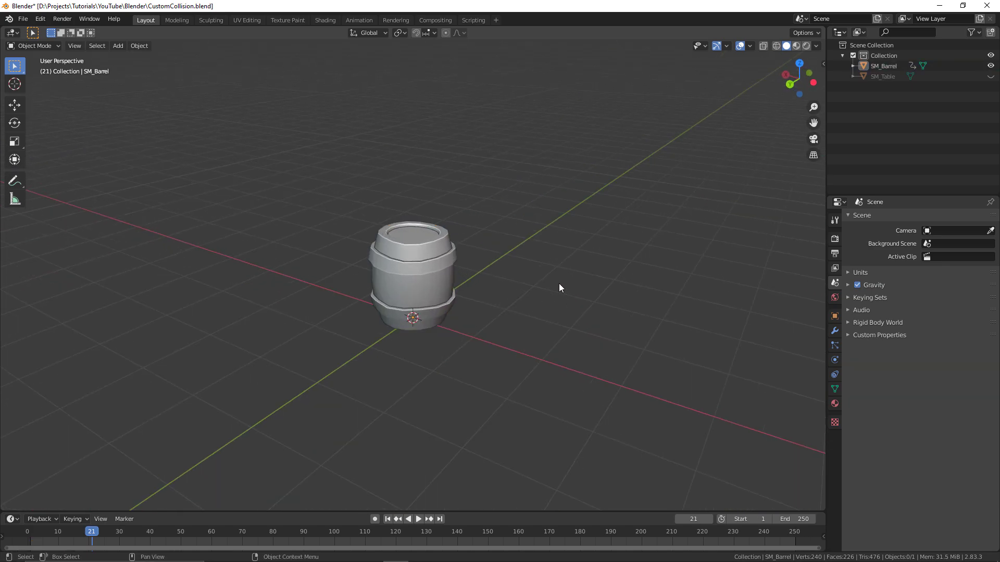
click(990, 66)
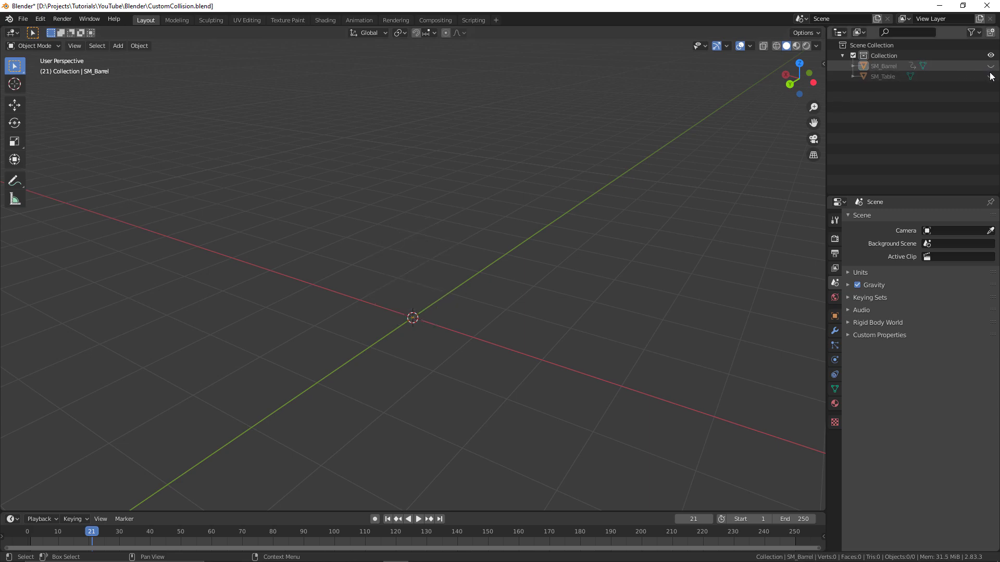
click(990, 76)
middle_drag(678, 313, 728, 289)
click(991, 66)
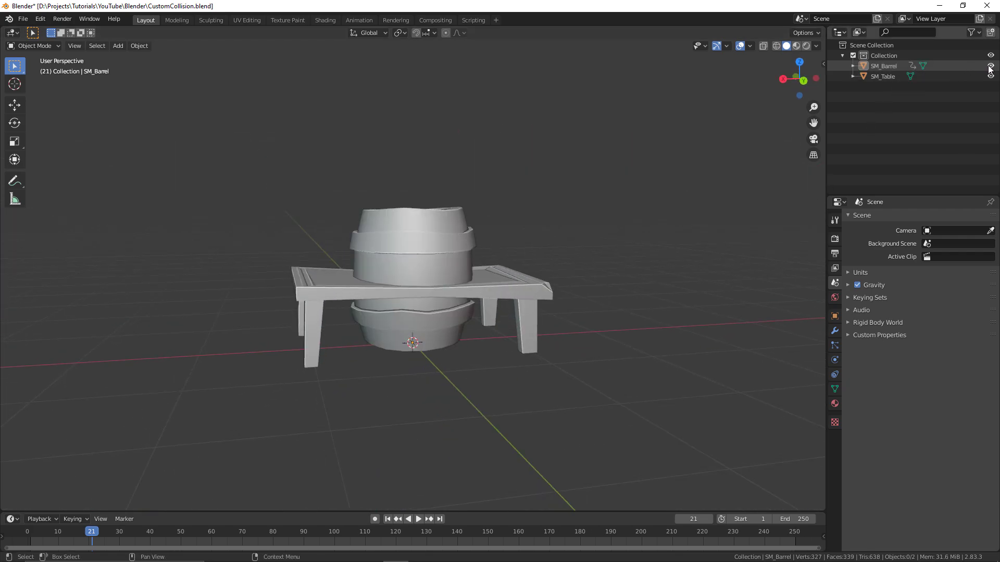
click(991, 76)
Select the barrel, examine its mesh topology from several angles in Edit Mode, and return to Object Mode.
middle_drag(686, 282, 495, 284)
click(457, 283)
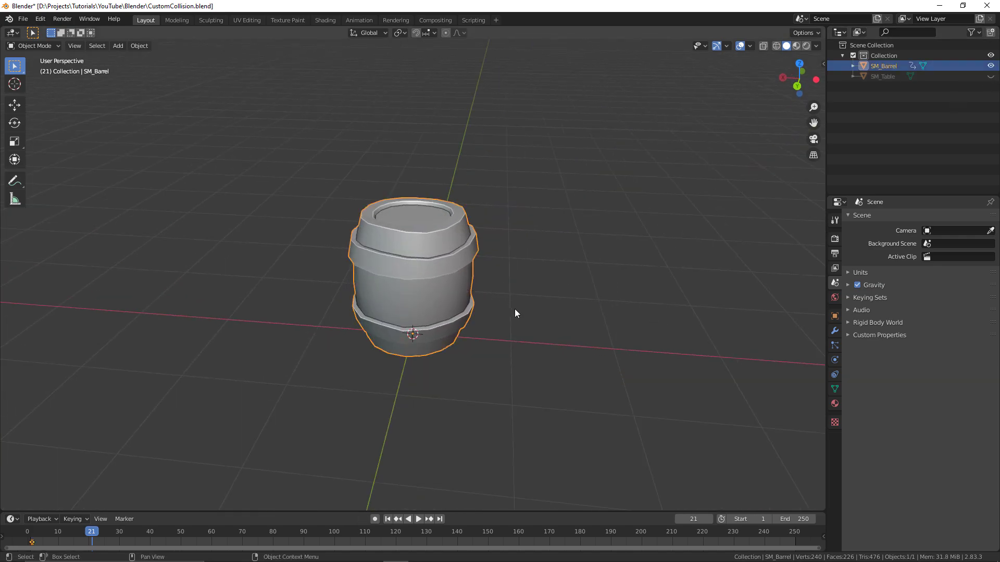
key(ctrl+Tab)
click(577, 314)
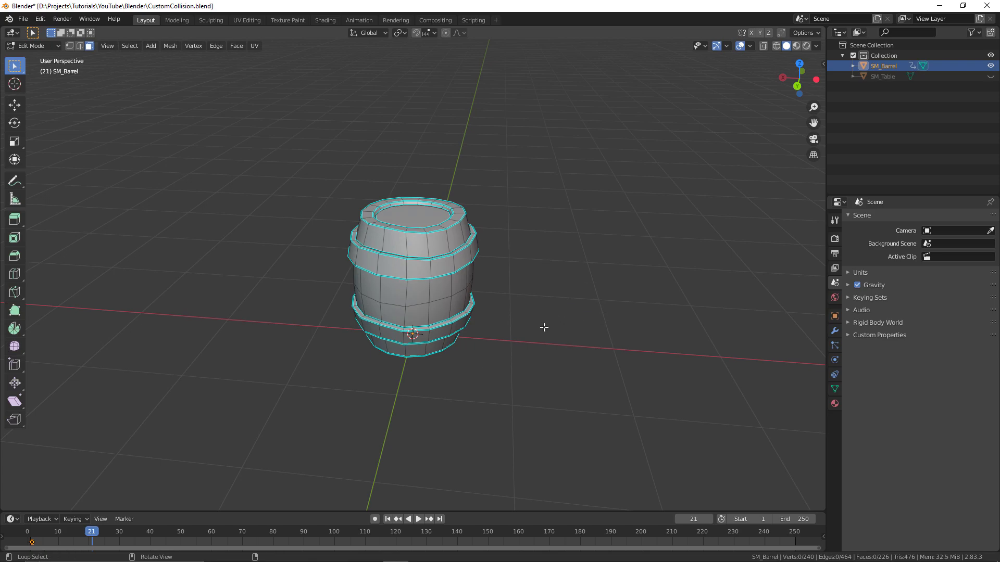
middle_drag(542, 330, 702, 330)
scroll(564, 297, up, 4)
middle_drag(515, 241, 522, 301)
scroll(524, 317, down, 3)
key(ctrl+Tab)
click(449, 298)
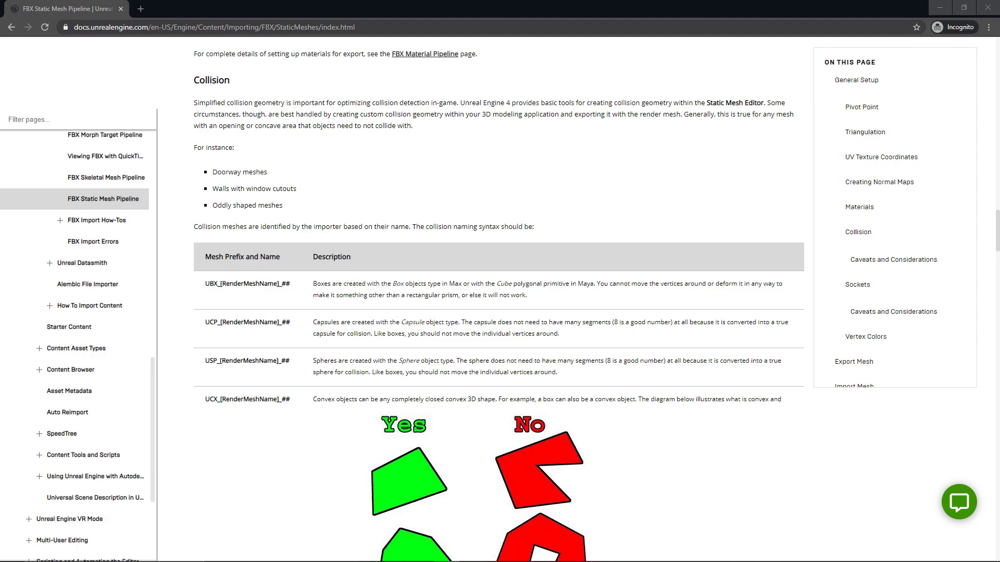
Read the collision section of Unreal's FBX Static Mesh Pipeline page in the browser, covering mesh prefixes, convex shapes and caveats.
scroll(973, 317, down, 3)
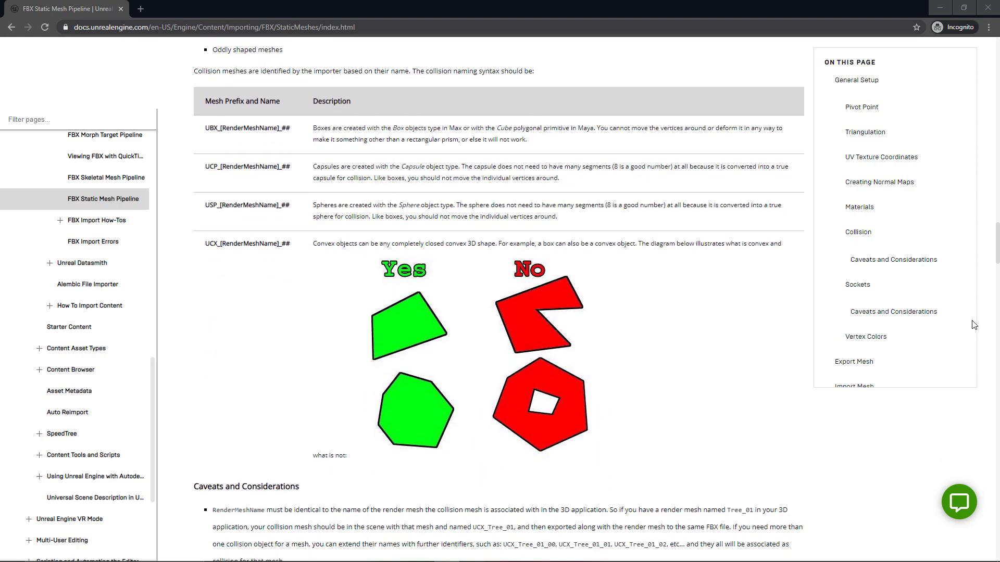
scroll(972, 324, down, 1)
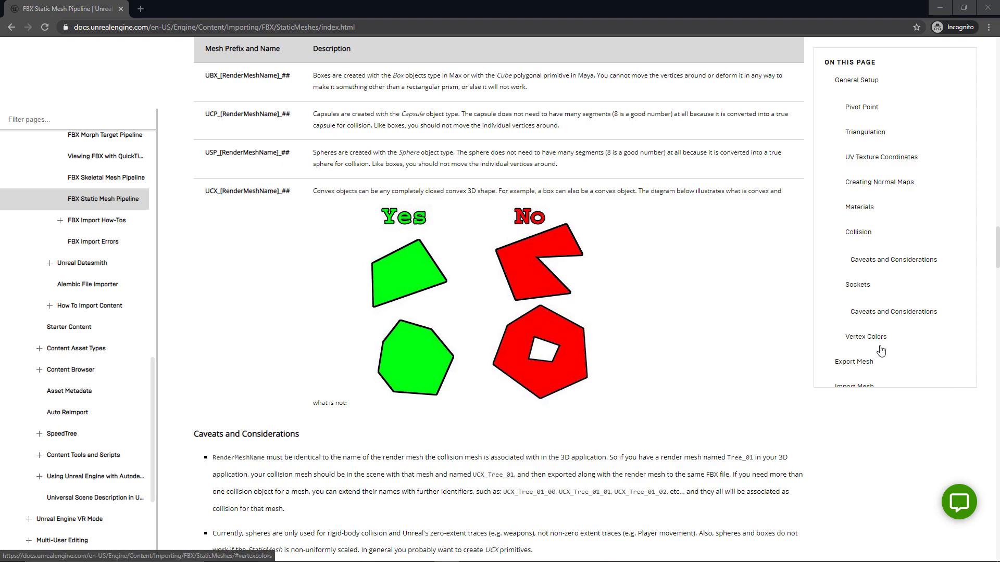
scroll(881, 351, down, 2)
scroll(881, 352, down, 3)
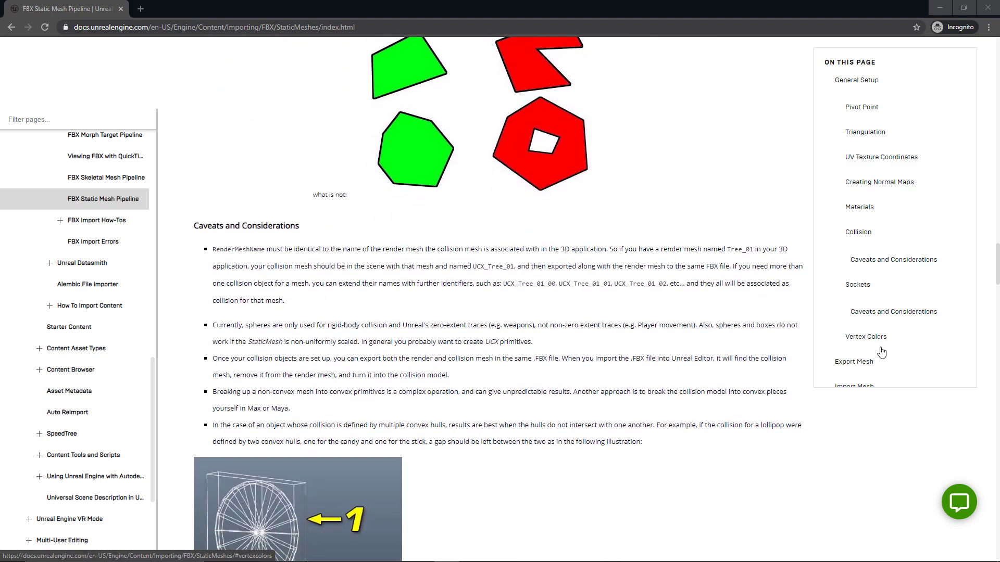
scroll(881, 352, down, 3)
scroll(881, 352, down, 2)
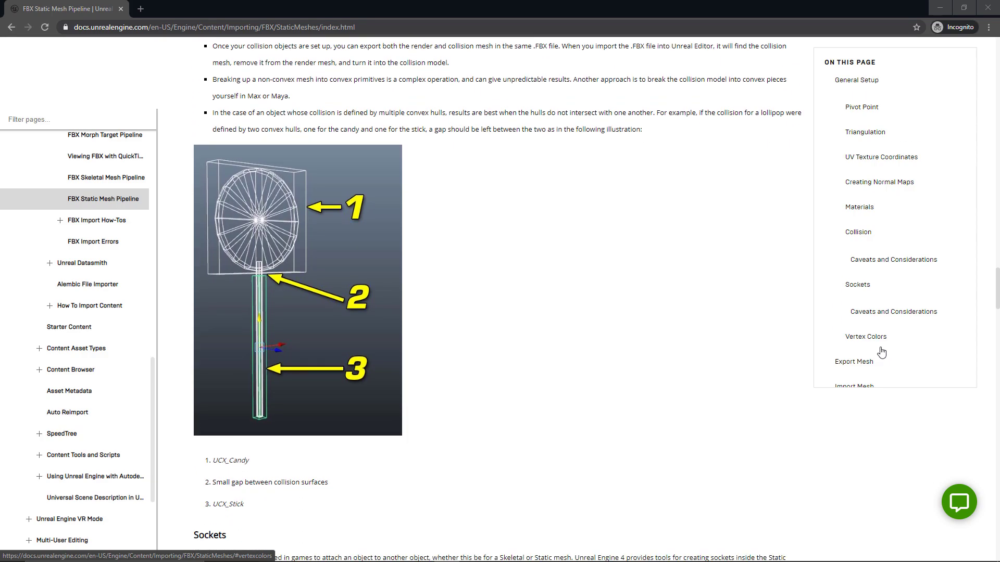
scroll(881, 352, down, 1)
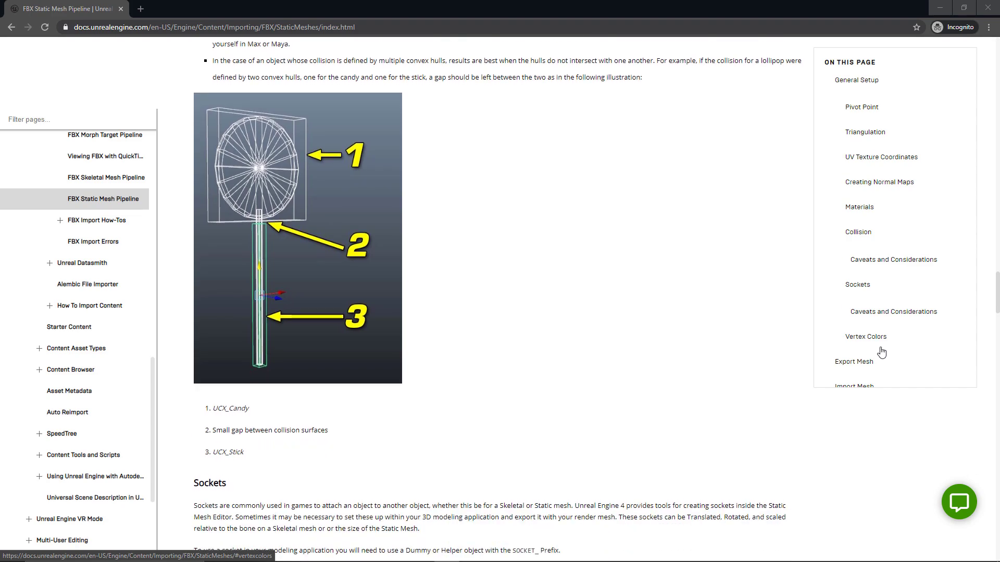
scroll(881, 351, down, 1)
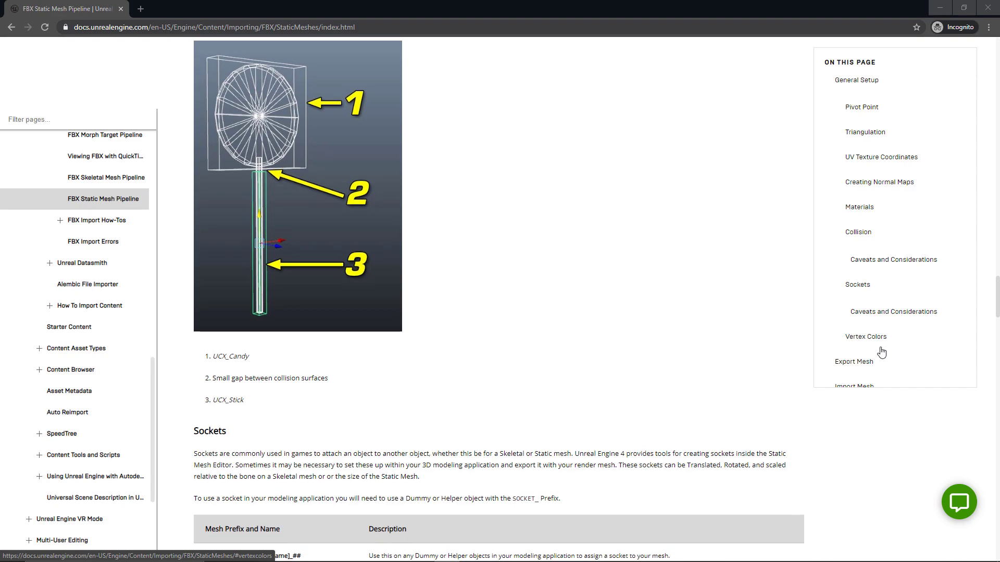
scroll(881, 353, down, 2)
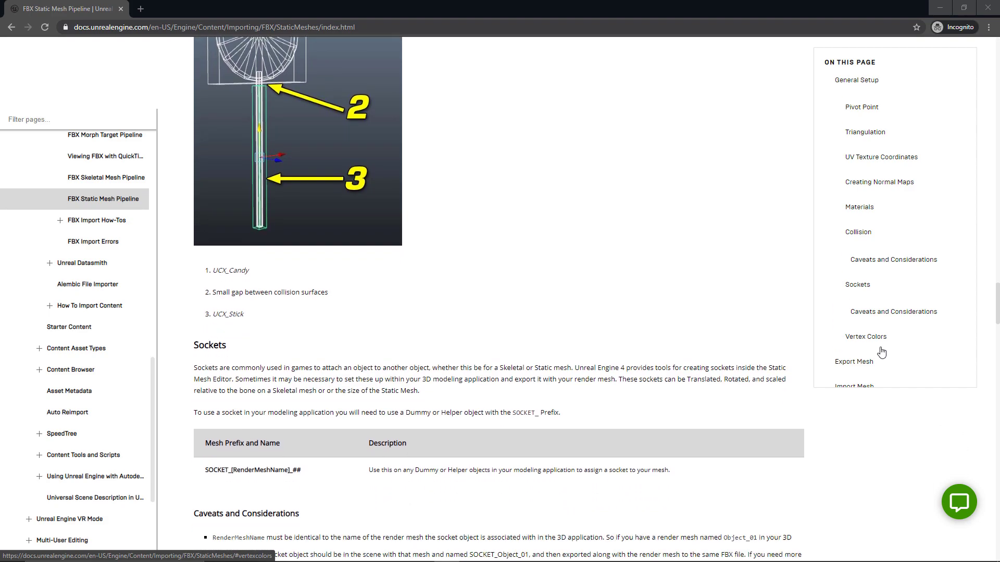
scroll(880, 352, down, 1)
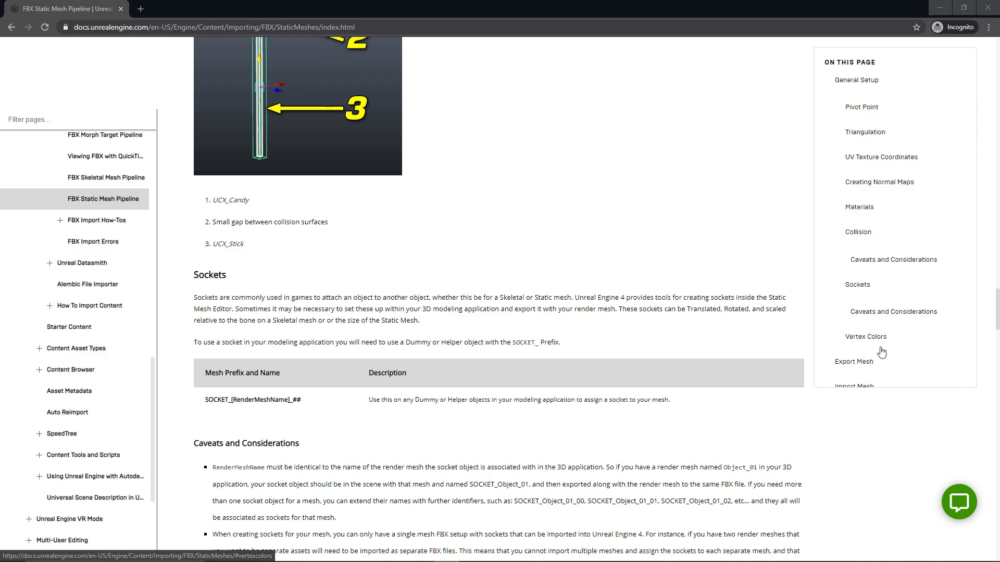
scroll(881, 352, up, 10)
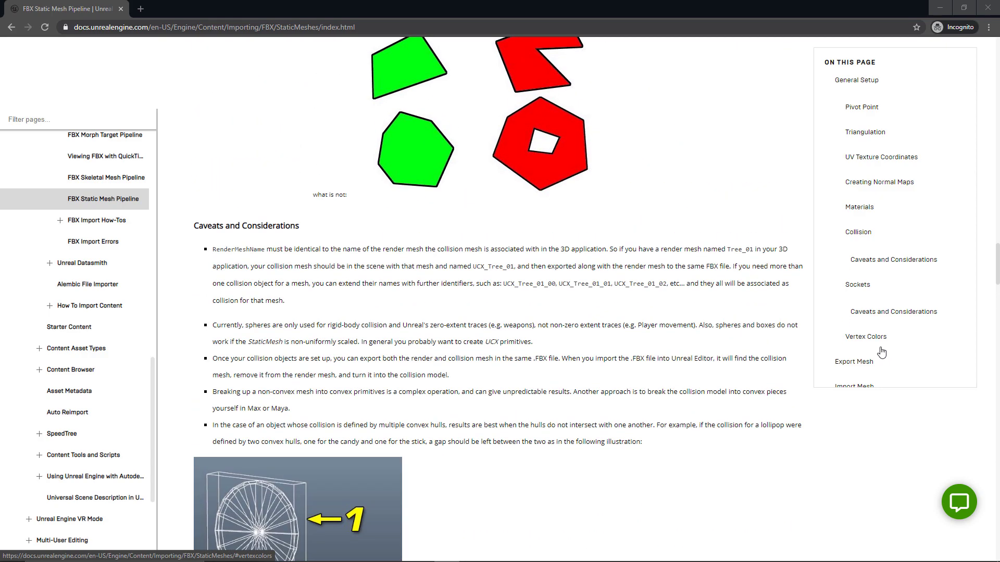
scroll(881, 352, up, 1)
scroll(881, 352, up, 1)
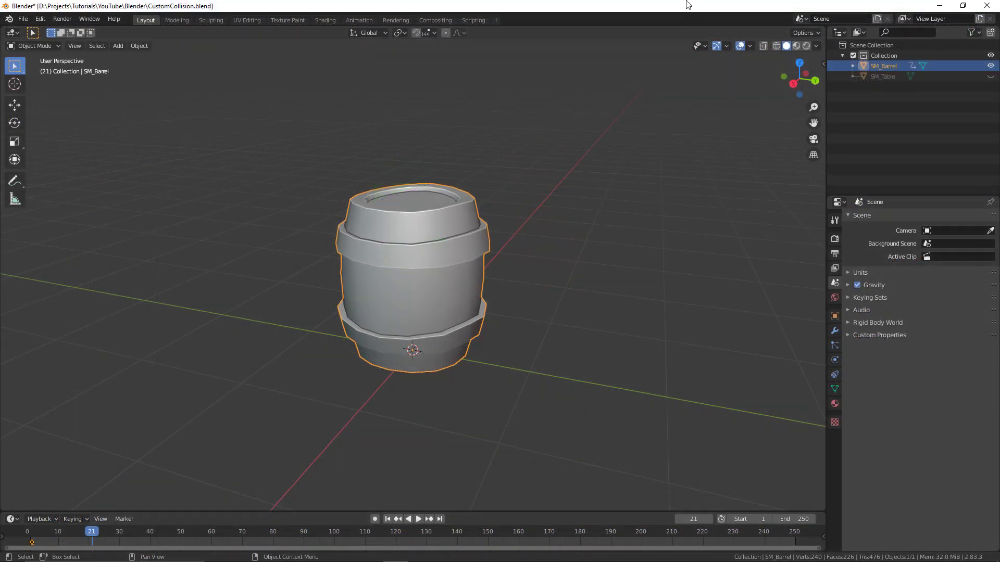
Switch back to Blender and add a mesh cylinder with 12 vertices at the barrel's origin.
middle_drag(606, 295, 376, 346)
middle_drag(524, 316, 680, 307)
scroll(680, 307, down, 3)
key(shift+a)
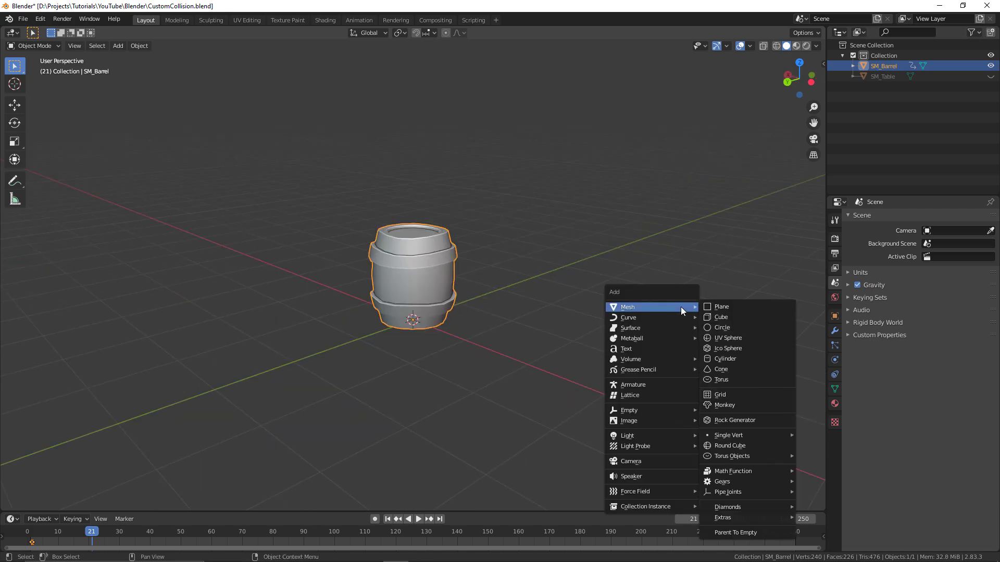
mouse_move(680, 307)
click(732, 359)
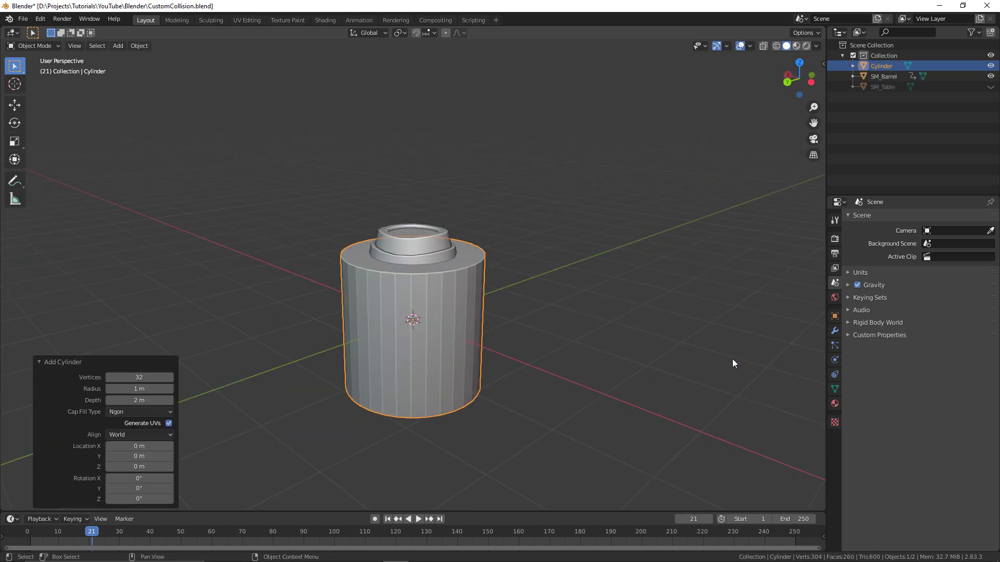
click(147, 378)
text(12)
key(Return)
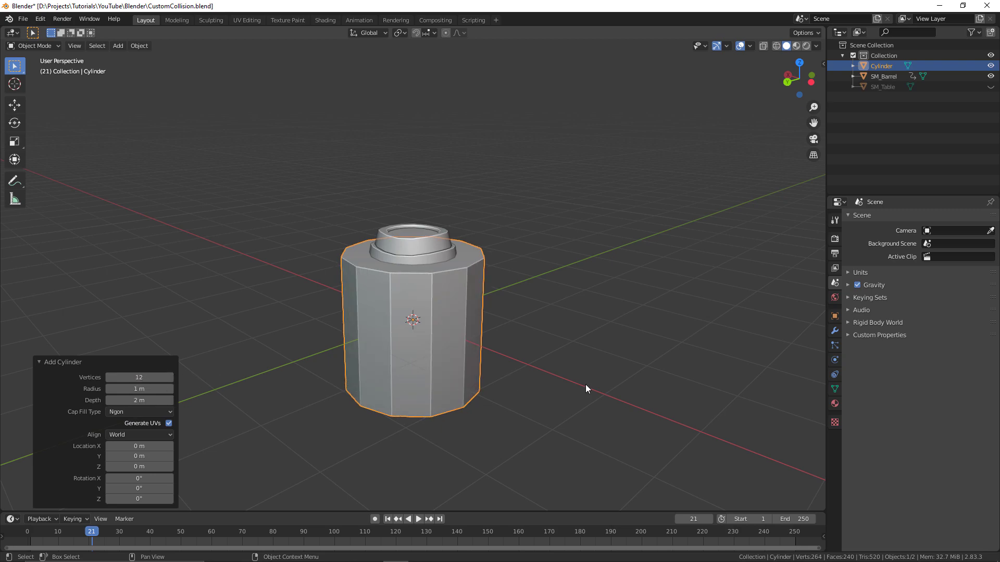
Move the cylinder's geometry up 1 m along Z in Edit Mode, keeping its origin at the base.
middle_drag(602, 385, 604, 399)
key(ctrl+Tab)
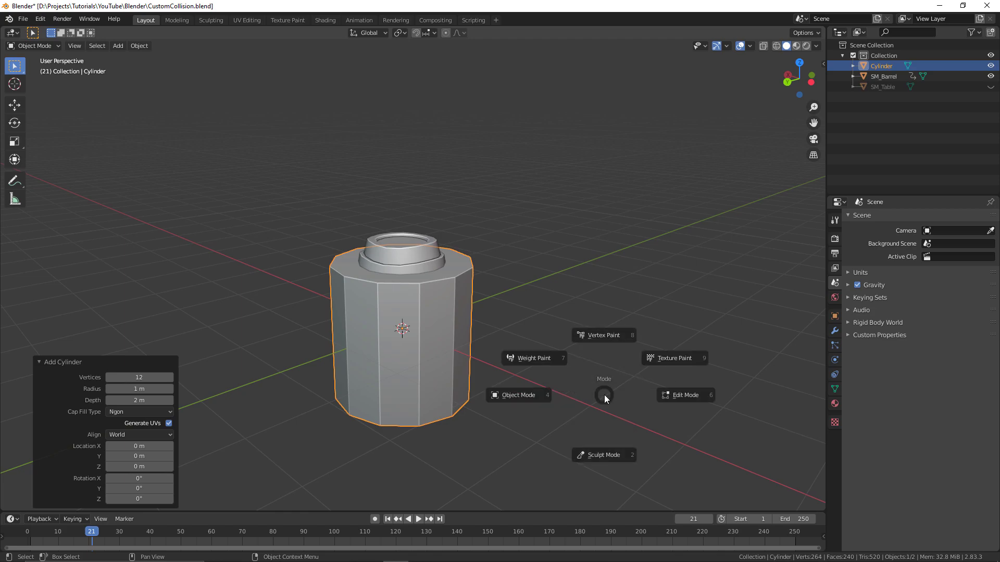
click(686, 399)
key(g)
key(z)
key(1)
key(Return)
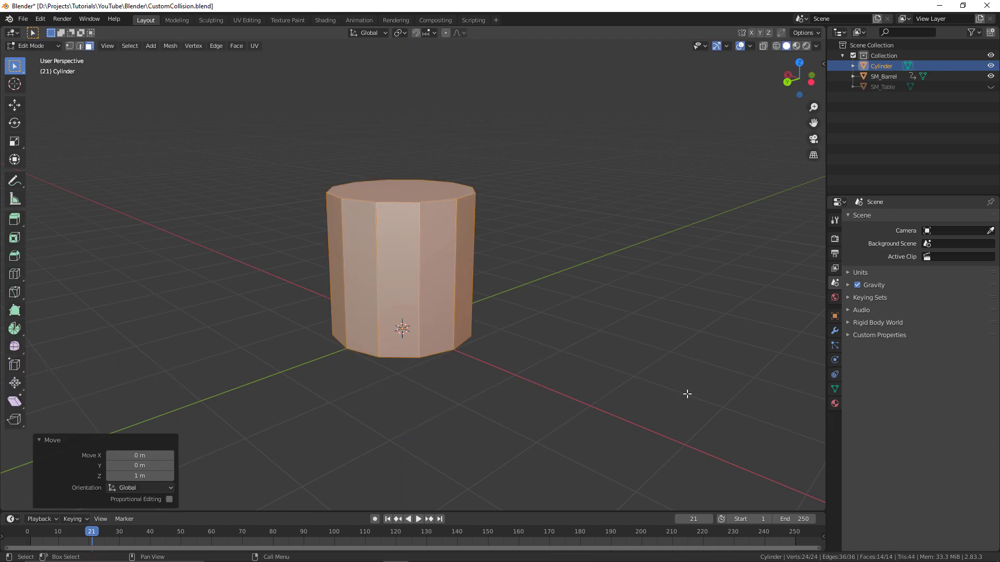
Display the scene as wireframe and scale the whole cylinder uniformly to about 0.66 in Object Mode to match the barrel's height.
key(alt+z)
key(Tab)
key(Tab)
key(ctrl+Tab)
click(604, 272)
key(s)
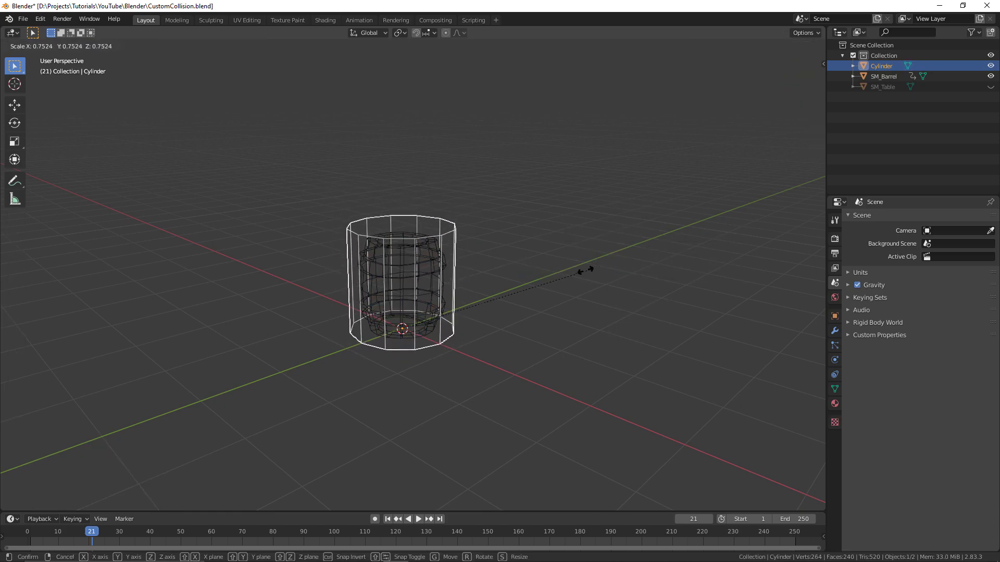
click(565, 276)
middle_drag(533, 334, 607, 305)
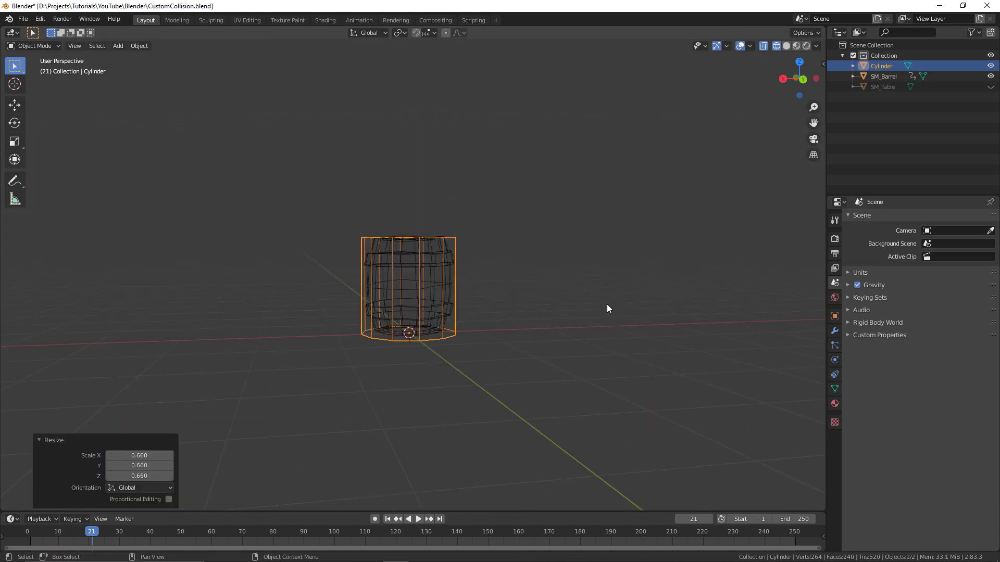
Narrow the cylinder in X and Y only, fitting it to the width of the barrel's ends.
scroll(607, 302, up, 3)
middle_drag(669, 310, 573, 351)
key(s)
key(shift+z)
click(600, 308)
Add a centred horizontal loop cut around the cylinder and scale it outward to about 1.213 to follow the barrel's bulge.
middle_drag(600, 309, 433, 299)
key(ctrl+Tab)
click(514, 299)
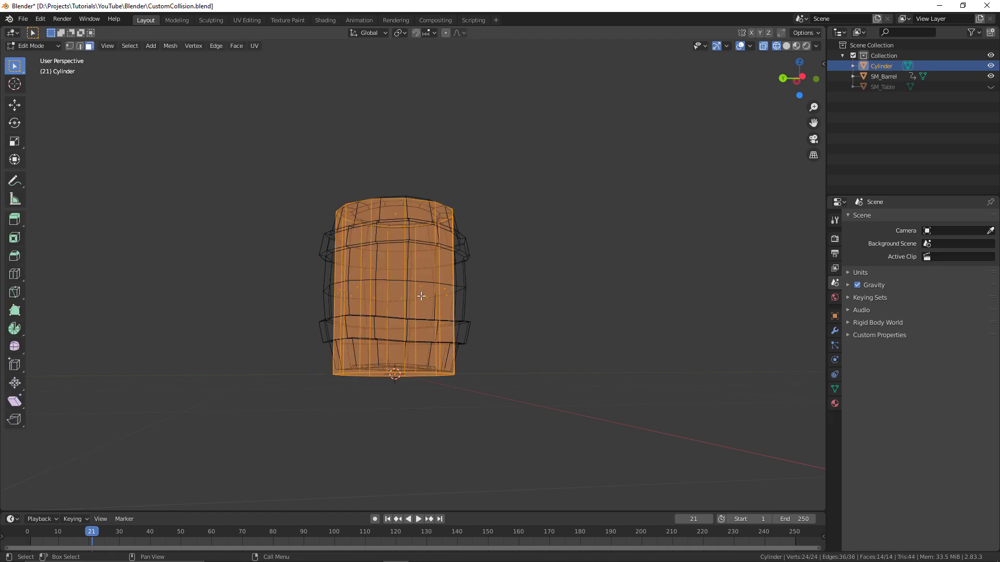
key(ctrl+r)
click(416, 289)
right_click(416, 289)
key(s)
click(420, 291)
mouse_move(421, 291)
middle_down()
mouse_move(508, 310)
mouse_move(527, 333)
middle_up()
Return the bulged cylinder to Object Mode and apply all its transforms.
key(z)
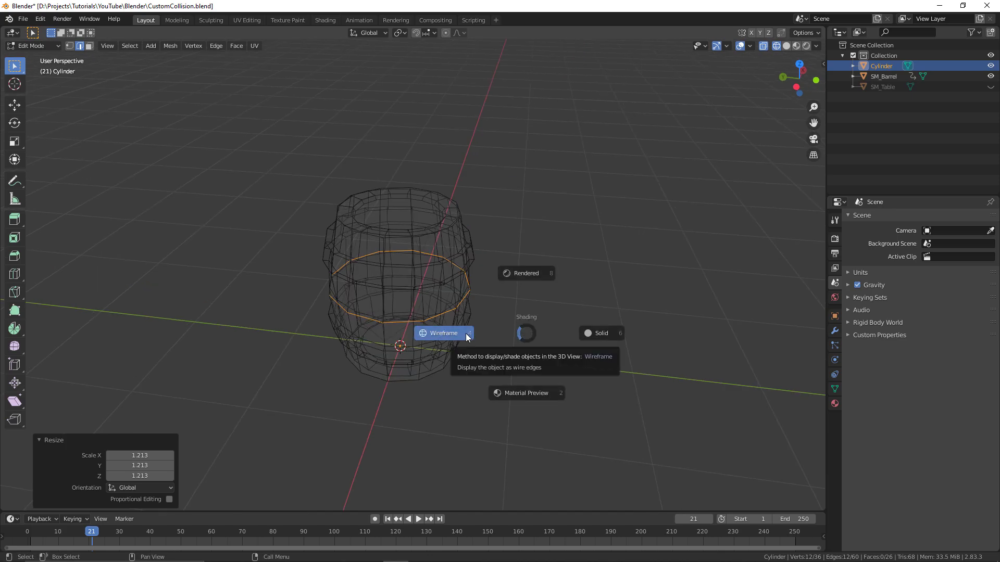
click(467, 336)
key(z)
mouse_move(546, 320)
middle_down()
mouse_move(607, 290)
mouse_move(689, 281)
mouse_move(725, 308)
mouse_move(698, 324)
mouse_move(589, 308)
mouse_move(533, 330)
mouse_move(471, 309)
mouse_move(531, 281)
mouse_move(531, 302)
mouse_move(428, 313)
mouse_move(536, 312)
mouse_move(595, 277)
mouse_move(554, 307)
middle_up()
key(shift+z)
key(ctrl+Tab)
click(489, 314)
middle_drag(489, 314, 514, 318)
key(ctrl+a)
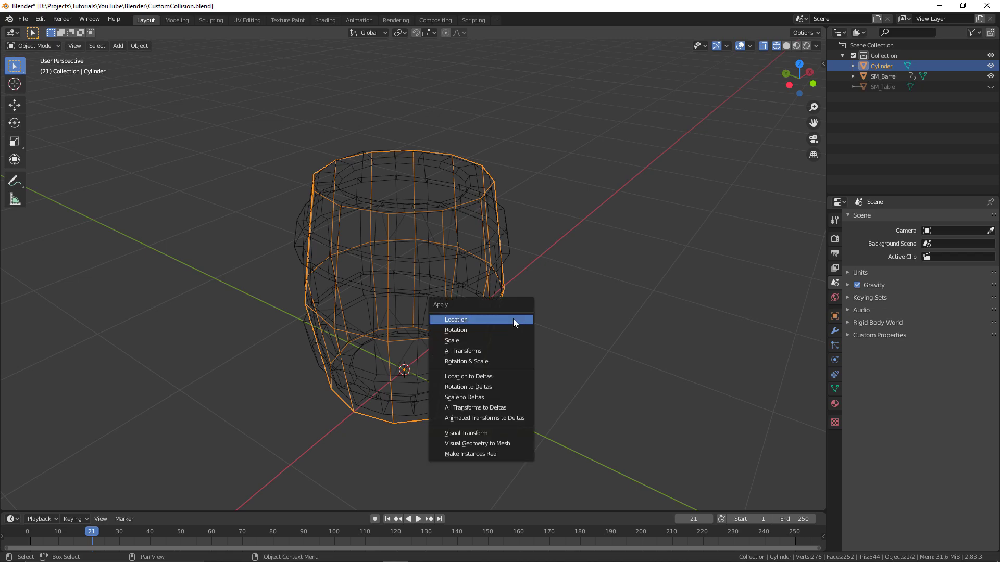
click(490, 351)
Rename the Cylinder object as UCX_SM_Barrel.
middle_drag(603, 303, 546, 315)
key(ctrl+Tab)
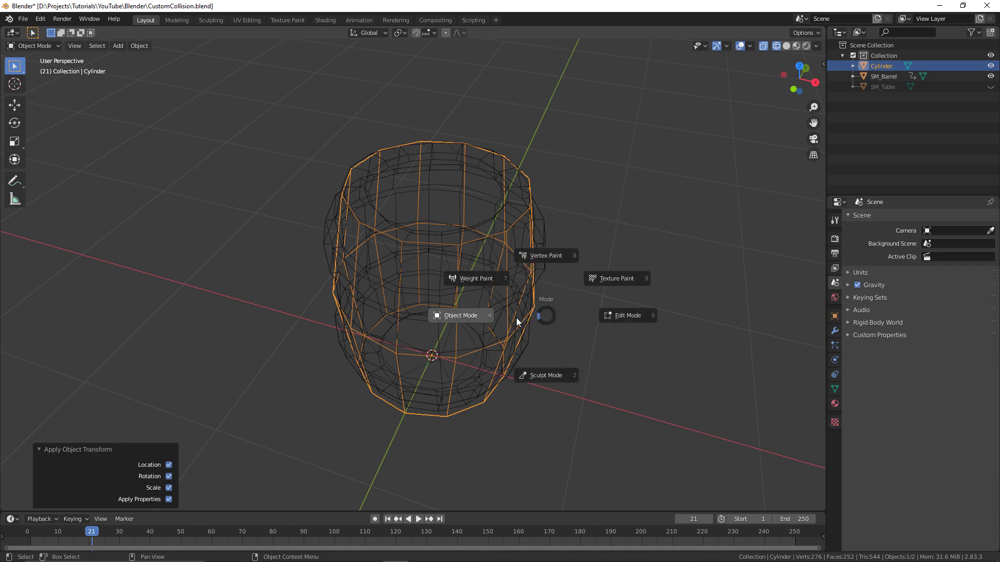
click(474, 321)
key(shift+z)
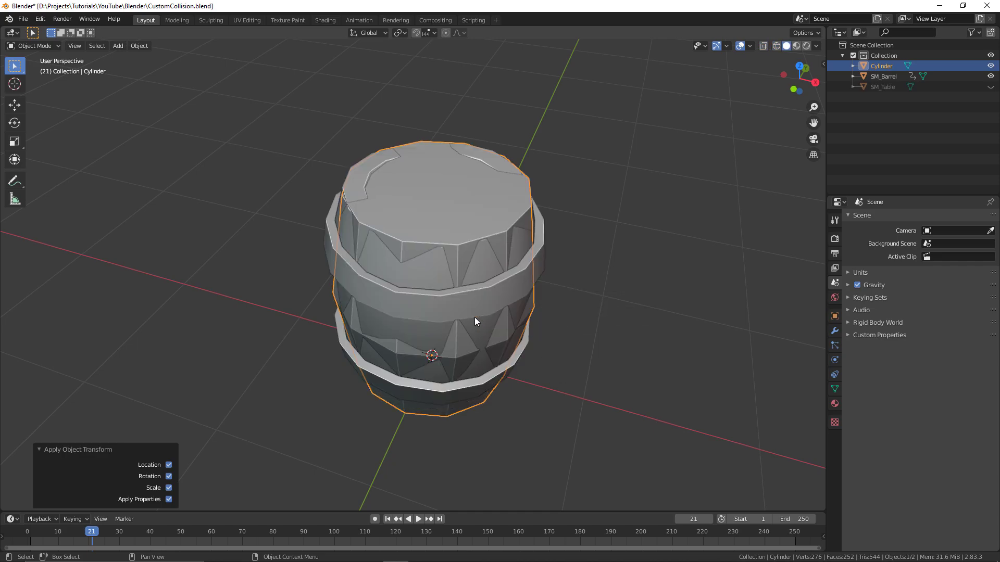
mouse_move(474, 318)
middle_down()
mouse_move(601, 292)
mouse_move(616, 319)
mouse_move(589, 301)
middle_up()
key(shift+z)
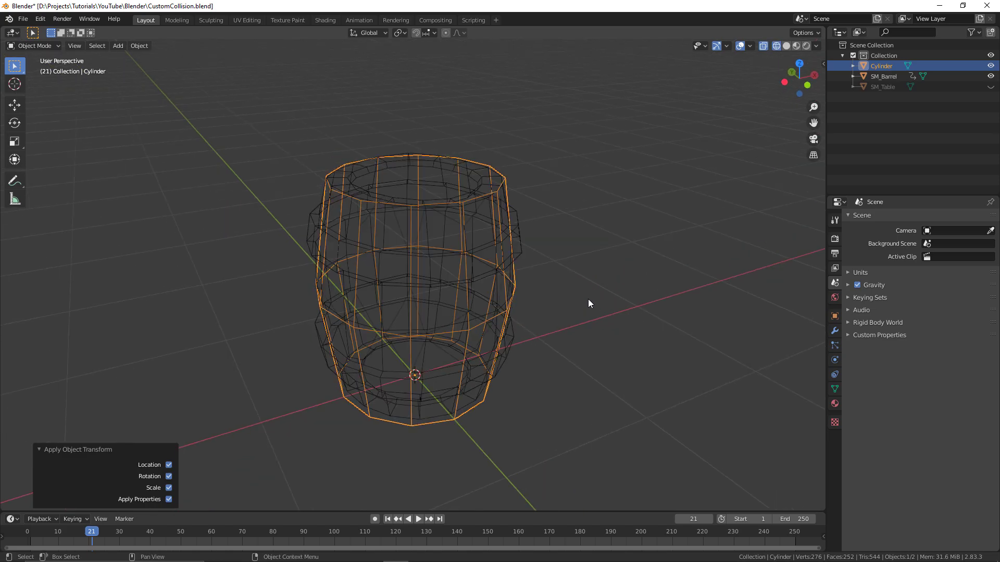
click(516, 249)
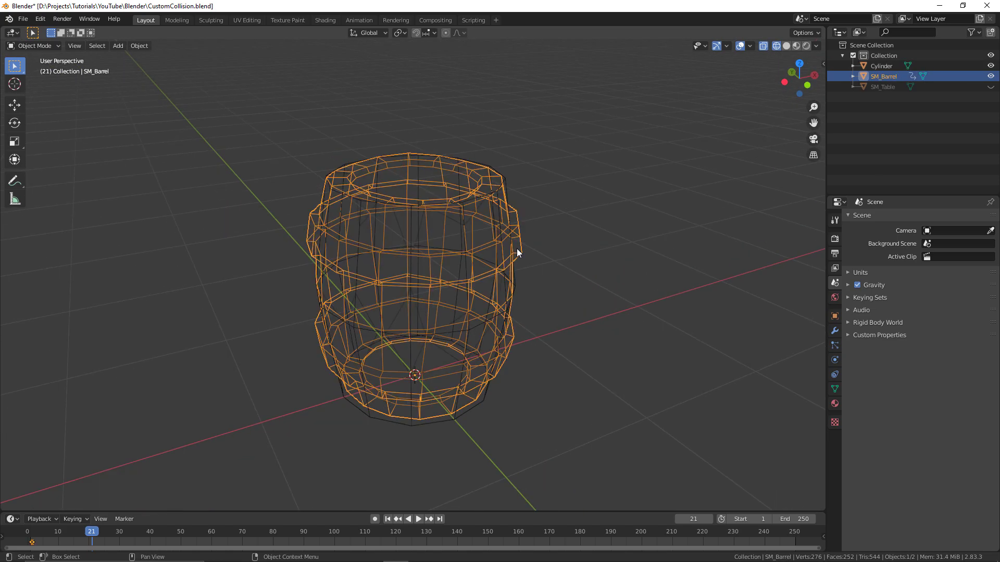
double_click(876, 75)
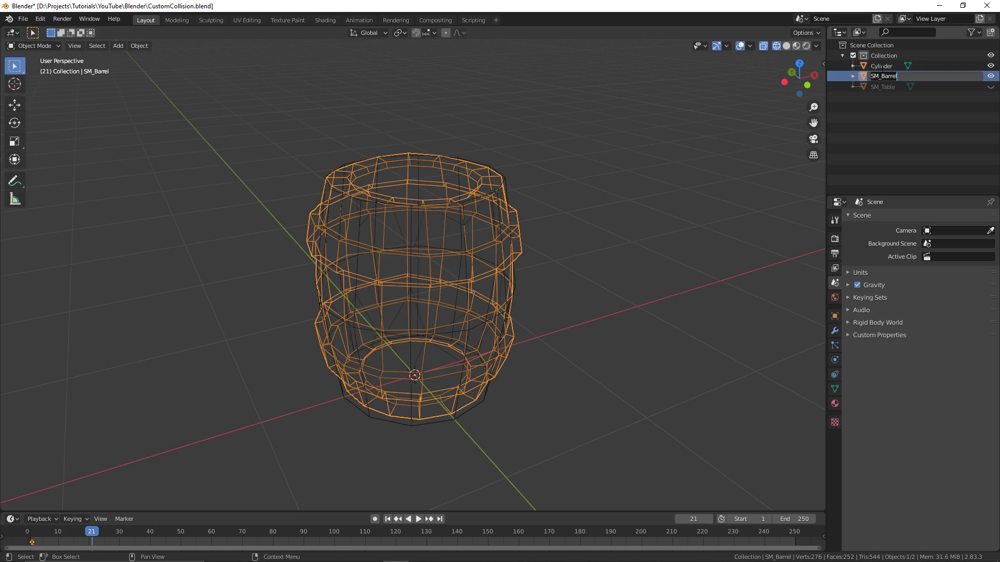
double_click(877, 64)
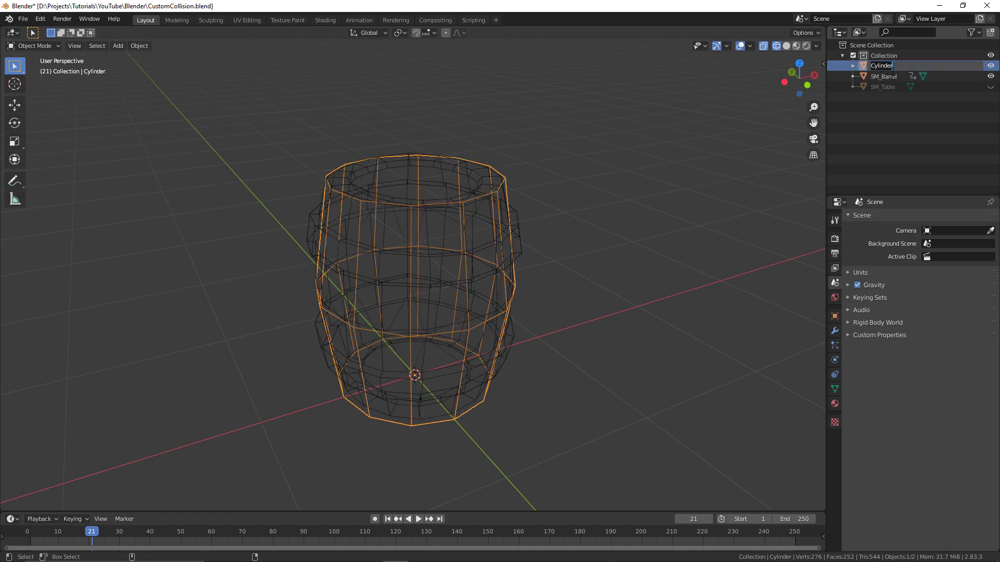
text(UCX_SM_Barrel)
key(Return)
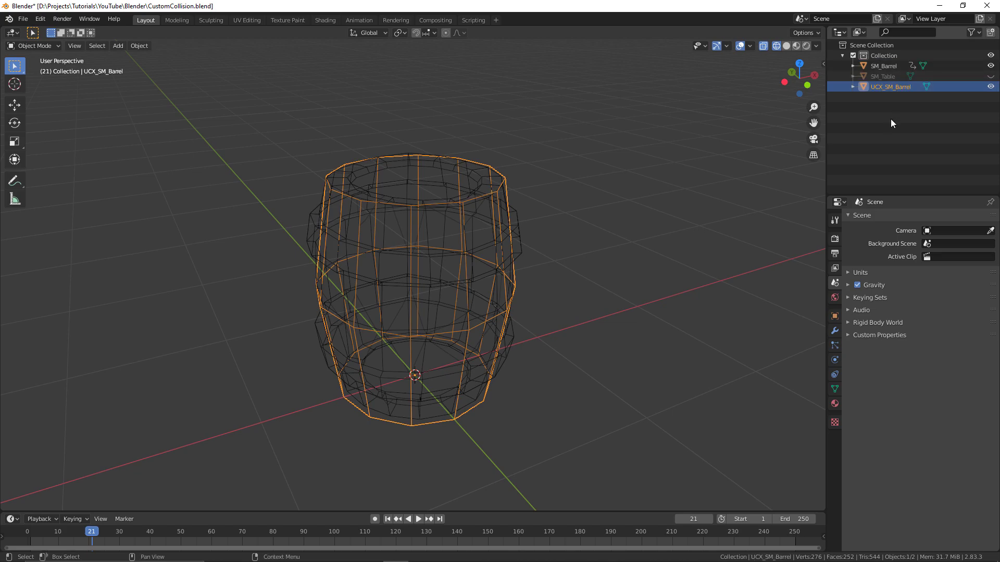
Select SM_Barrel and UCX_SM_Barrel together.
click(890, 118)
click(885, 68)
ctrl+click(898, 88)
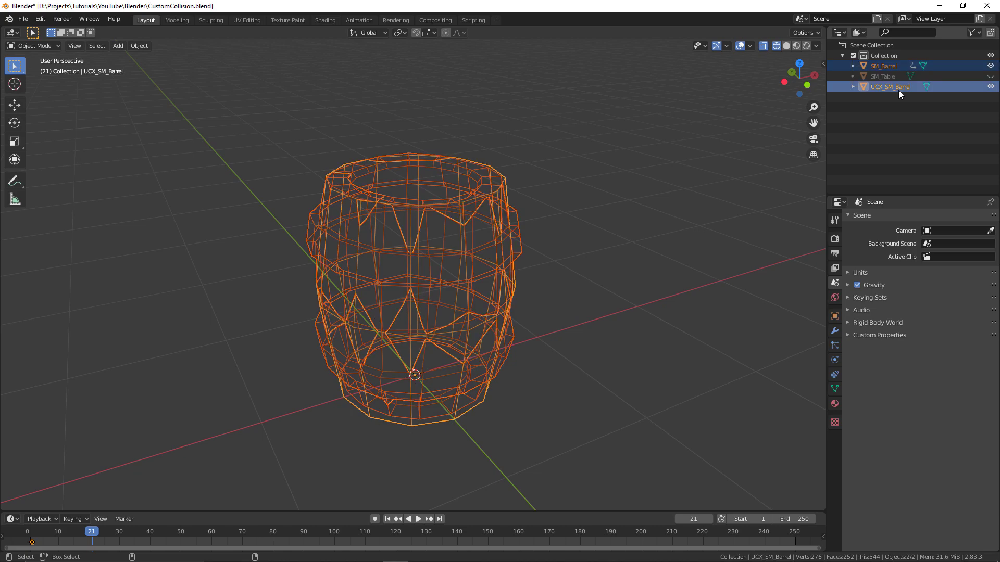
middle_drag(753, 201, 720, 223)
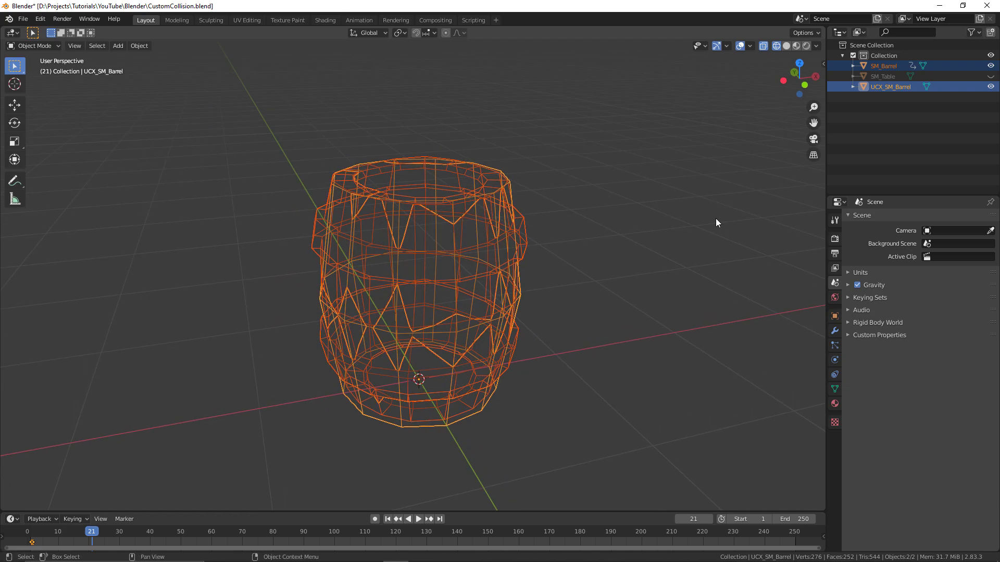
Export the barrel and its collision mesh as an FBX file named SM_Barrel in the Desktop folder.
key(ctrl+shift+e)
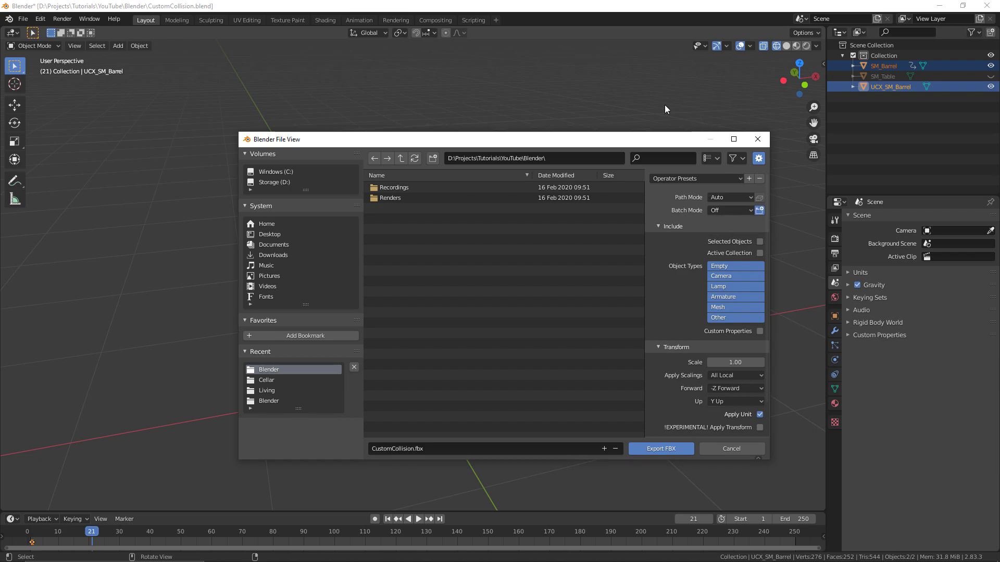
click(245, 352)
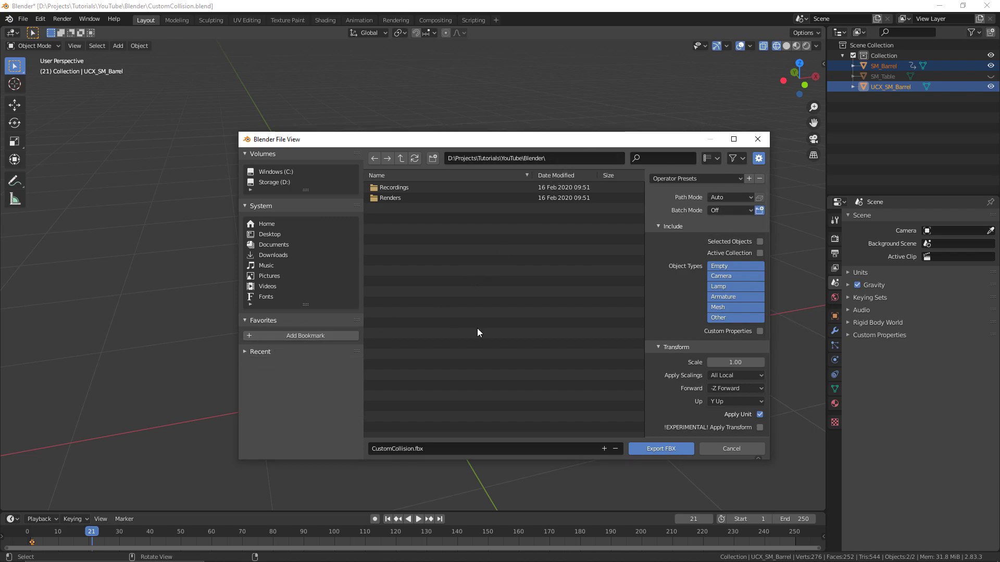
click(287, 236)
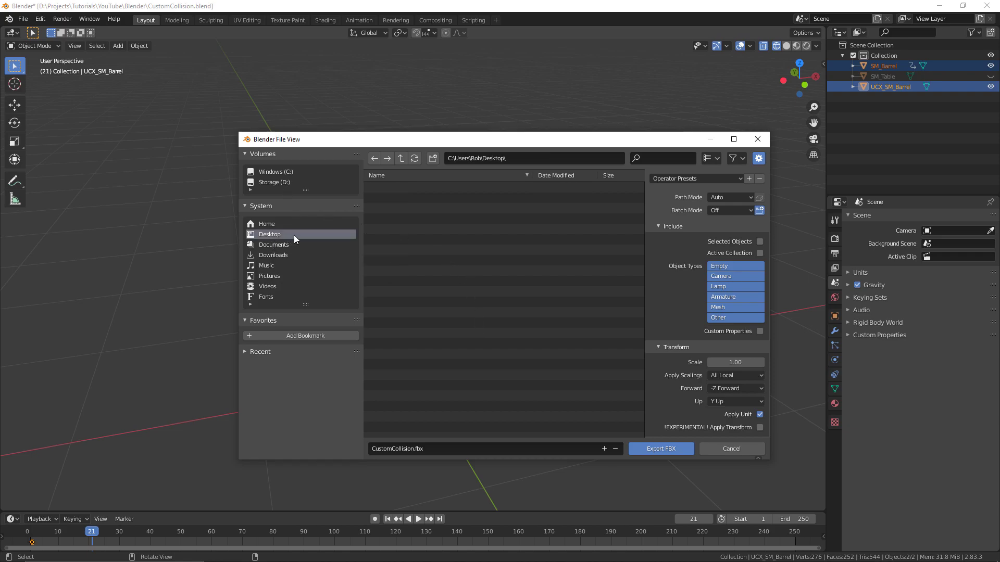
click(389, 451)
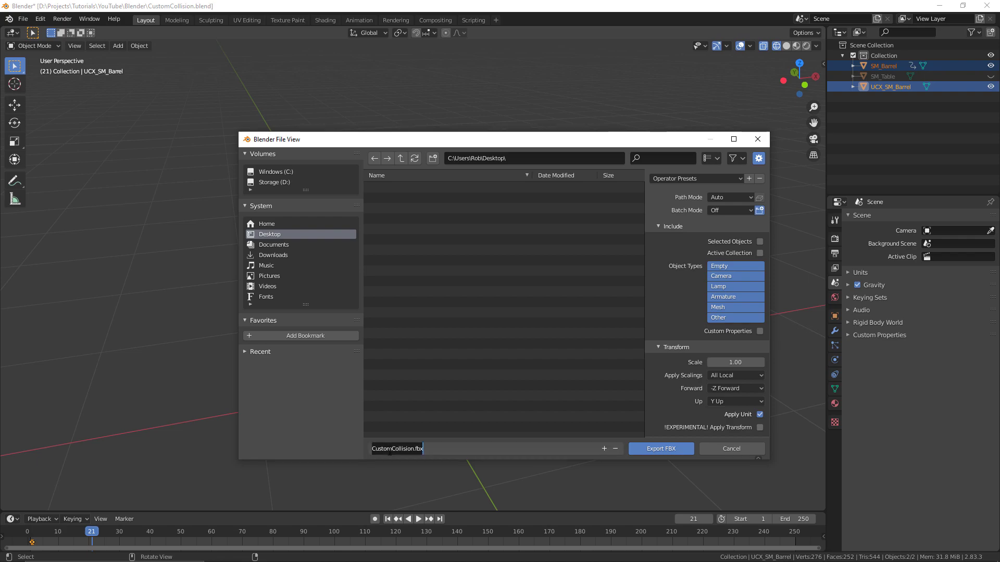
text(SM_Barrel)
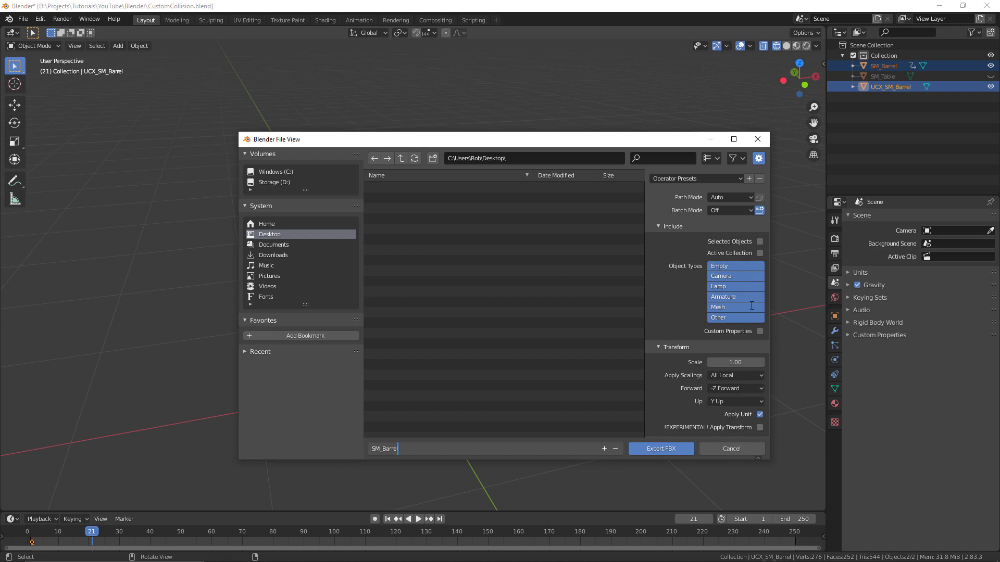
click(742, 179)
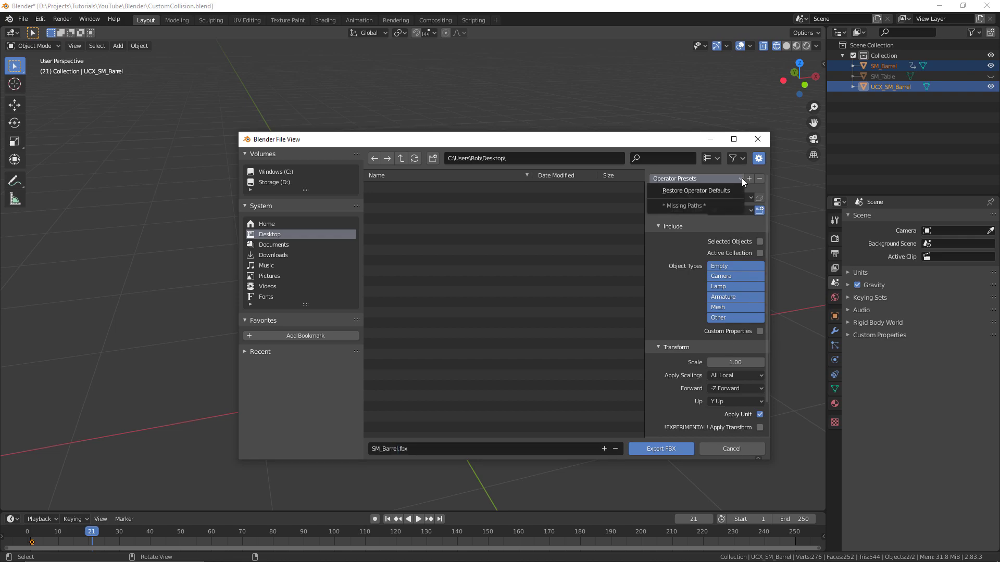
click(741, 178)
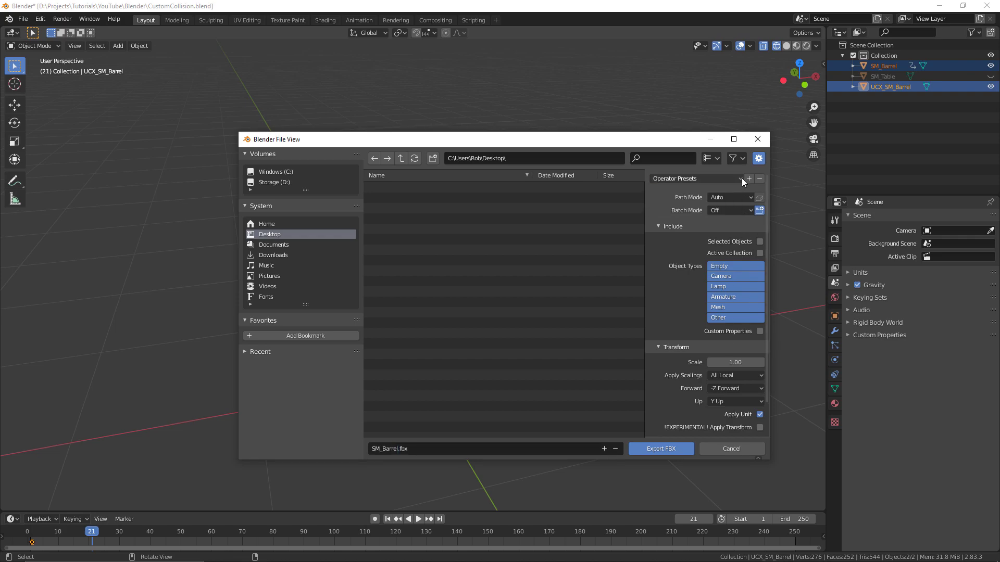
click(658, 451)
Hide both barrel objects and show SM_Table in solid shading.
key(h)
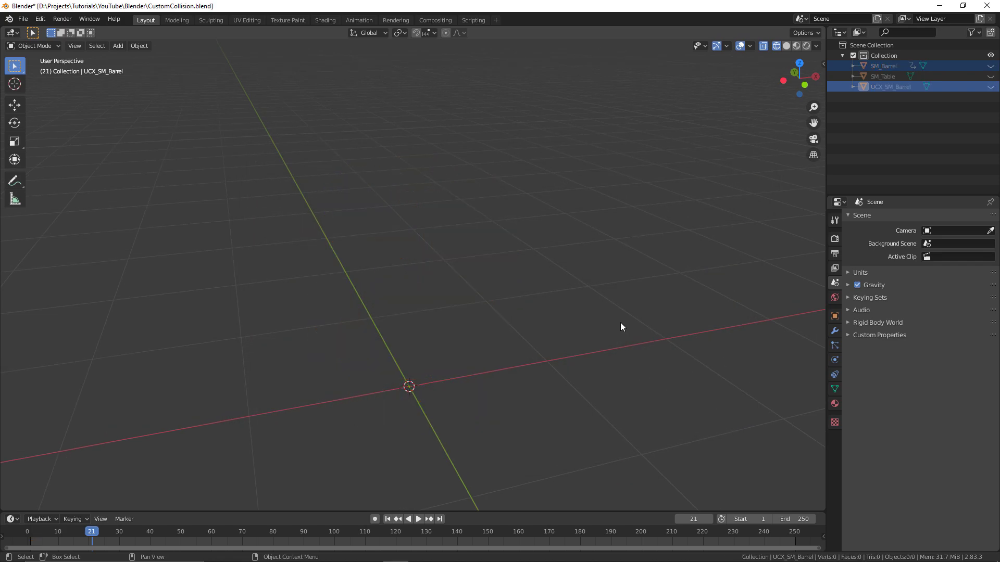
click(880, 77)
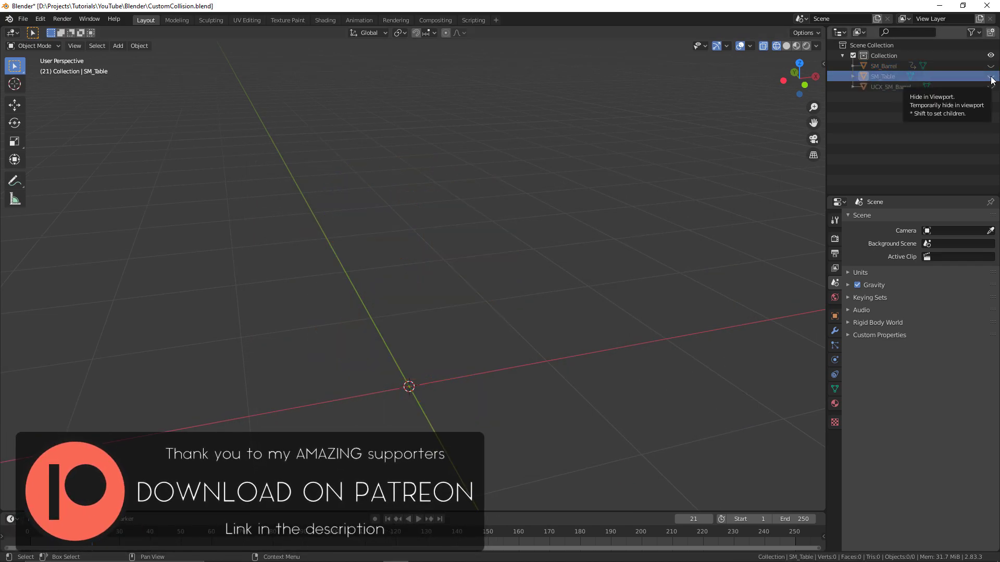
click(991, 77)
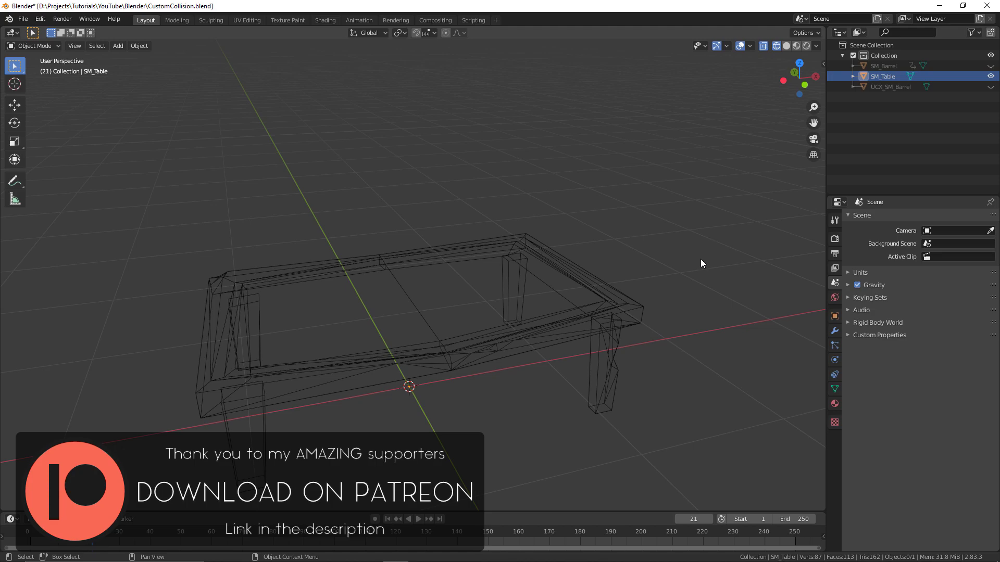
mouse_move(692, 263)
middle_down()
mouse_move(692, 290)
mouse_move(568, 276)
mouse_move(577, 315)
mouse_move(631, 326)
mouse_move(560, 289)
mouse_move(686, 320)
mouse_move(592, 307)
mouse_move(586, 317)
mouse_move(718, 315)
mouse_move(567, 345)
mouse_move(611, 327)
mouse_move(600, 327)
mouse_move(716, 348)
mouse_move(748, 369)
mouse_move(653, 370)
middle_up()
key(shift+z)
key(shift+z)
key(shift+z)
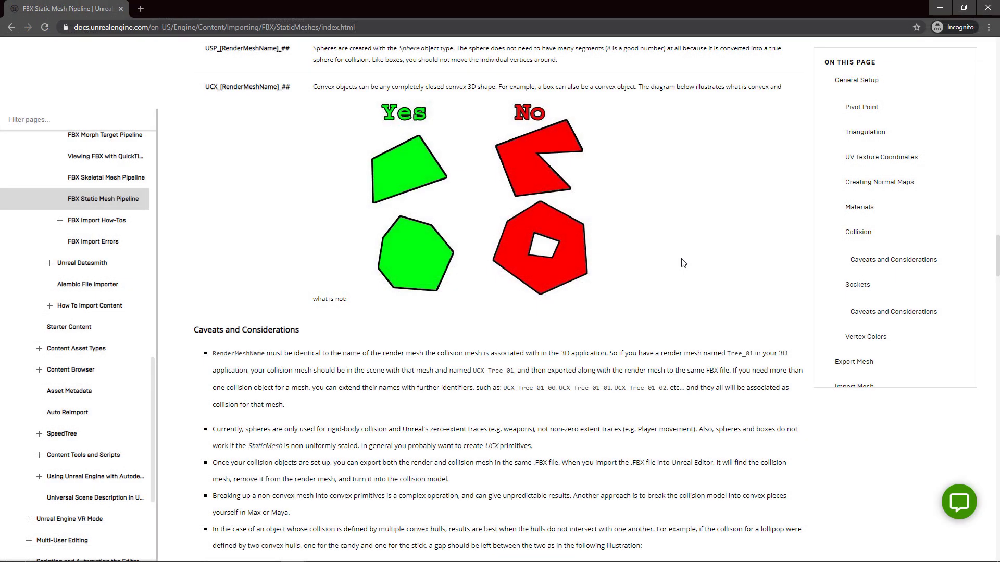
scroll(683, 263, up, 1)
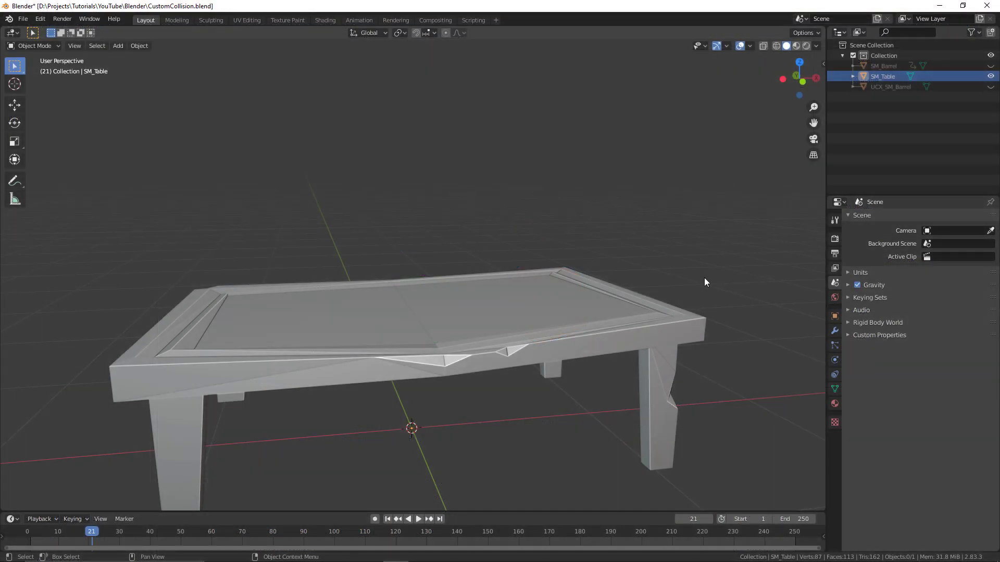
Add a cube mesh at the origin and put it in Edit Mode.
middle_drag(704, 277, 678, 288)
key(shift+a)
mouse_move(678, 286)
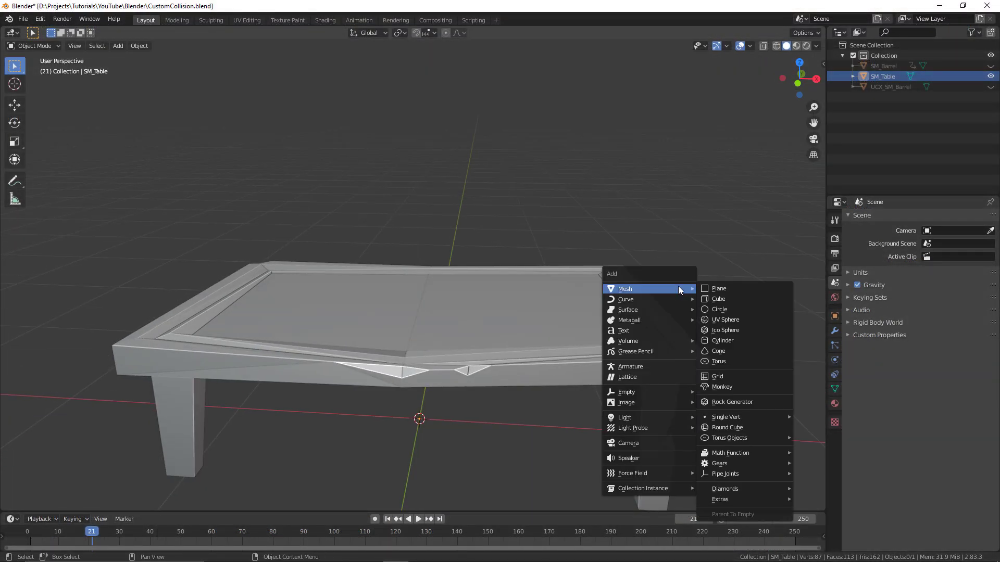
click(745, 295)
scroll(654, 330, down, 3)
middle_drag(654, 329, 646, 312)
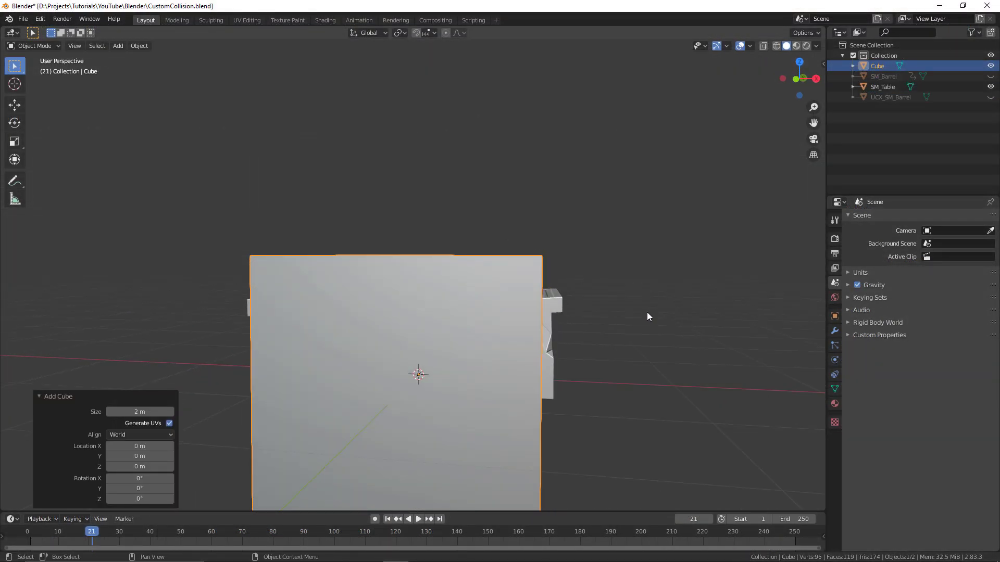
key(ctrl+Tab)
click(716, 311)
Flatten the cube along Z and raise it about 0.614 m to the level of the tabletop.
key(KP_1)
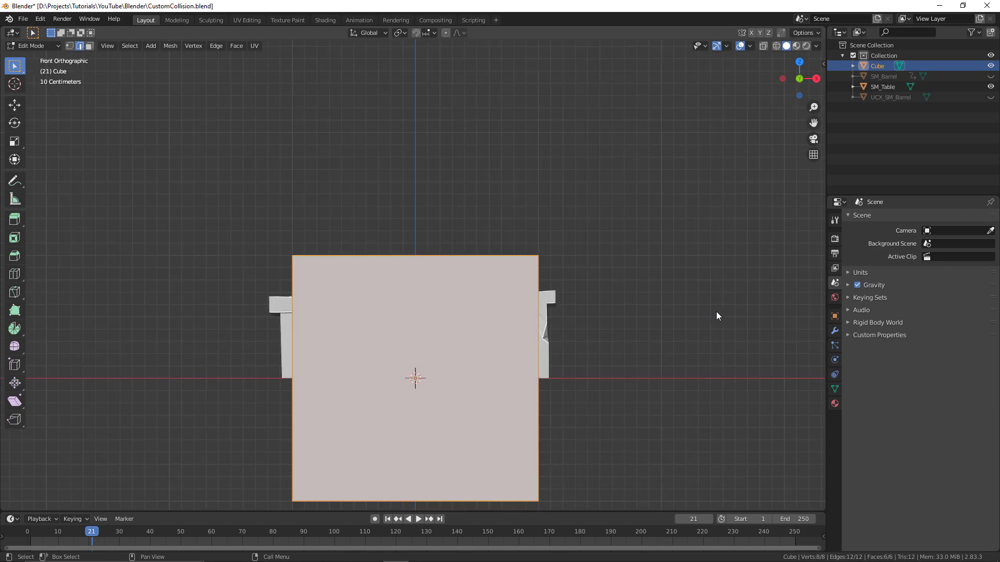
key(s)
key(z)
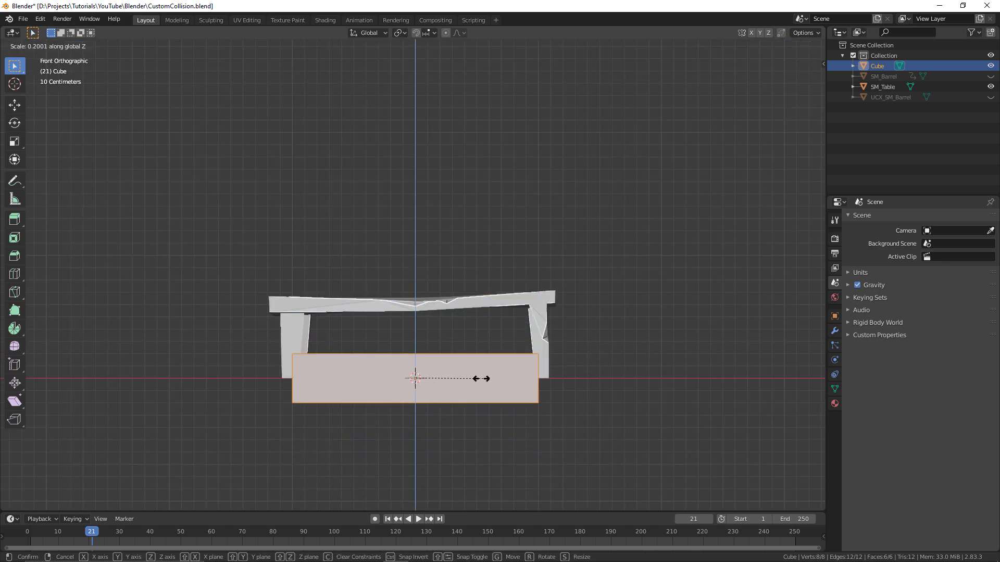
click(433, 373)
key(g)
key(z)
click(445, 302)
Scale the flattened cube by about 1.177 along X and 0.67 along Y to match the tabletop's outline.
key(s)
key(x)
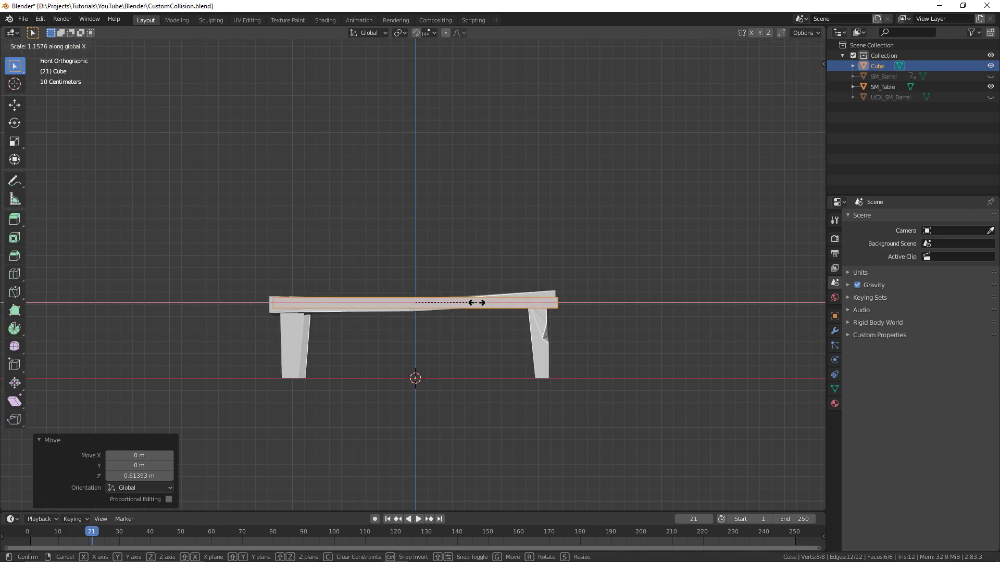
click(479, 303)
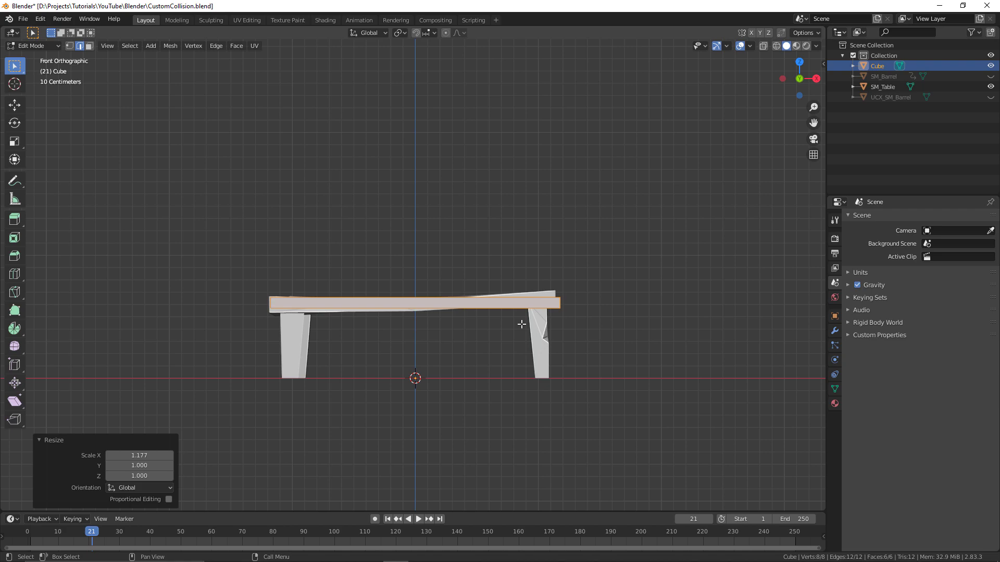
key(KP_7)
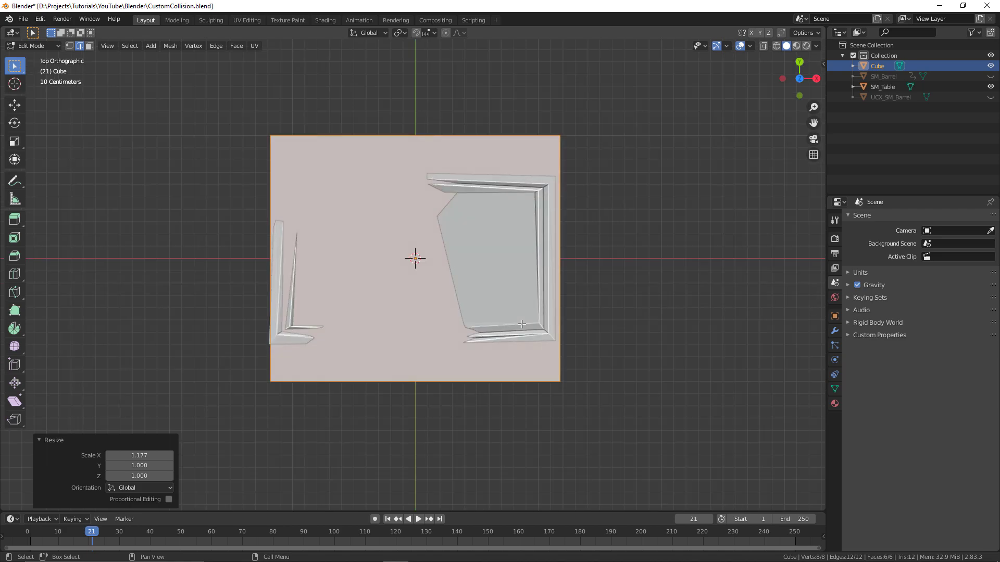
key(s)
key(y)
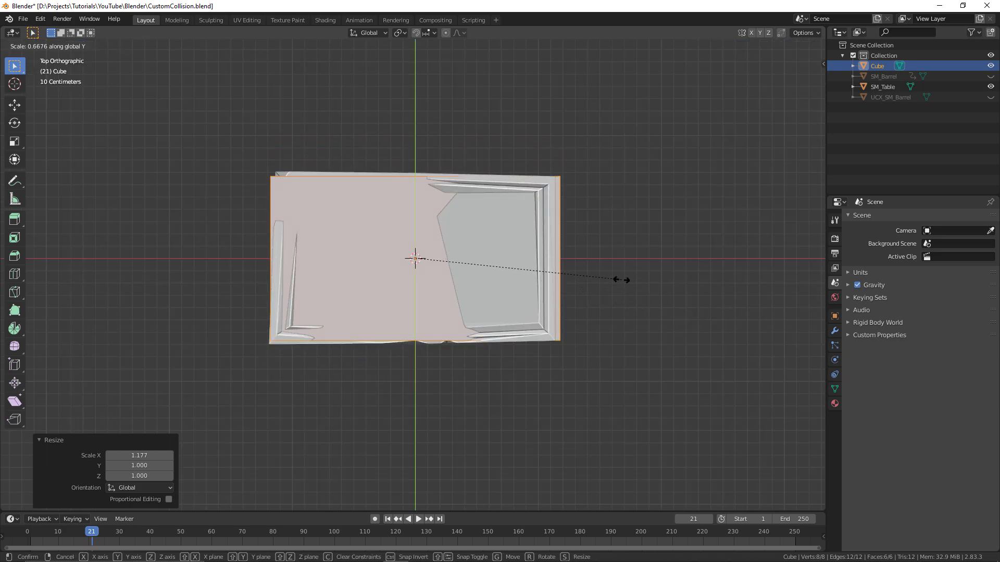
click(624, 279)
Add a centred loop cut across the tabletop cube and shift it along Z to follow the table's sagging middle.
key(KP_1)
key(ctrl+r)
click(421, 293)
right_click(421, 294)
key(g)
key(z)
click(420, 296)
click(570, 319)
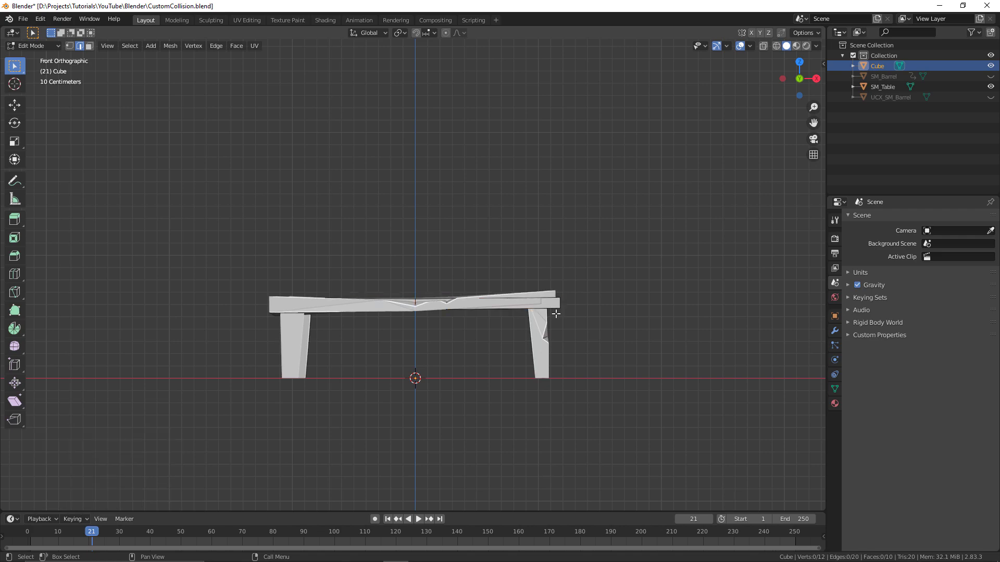
In wireframe display, raise the edge loop at the cube's positive-X end along Z to follow the slanted tabletop.
key(shift+z)
alt+click(558, 299)
key(g)
key(z)
click(550, 273)
Apply all transforms to the tabletop cube in Object Mode and rename it UCX_SM_Table_01.
key(Tab)
middle_drag(607, 277, 615, 291)
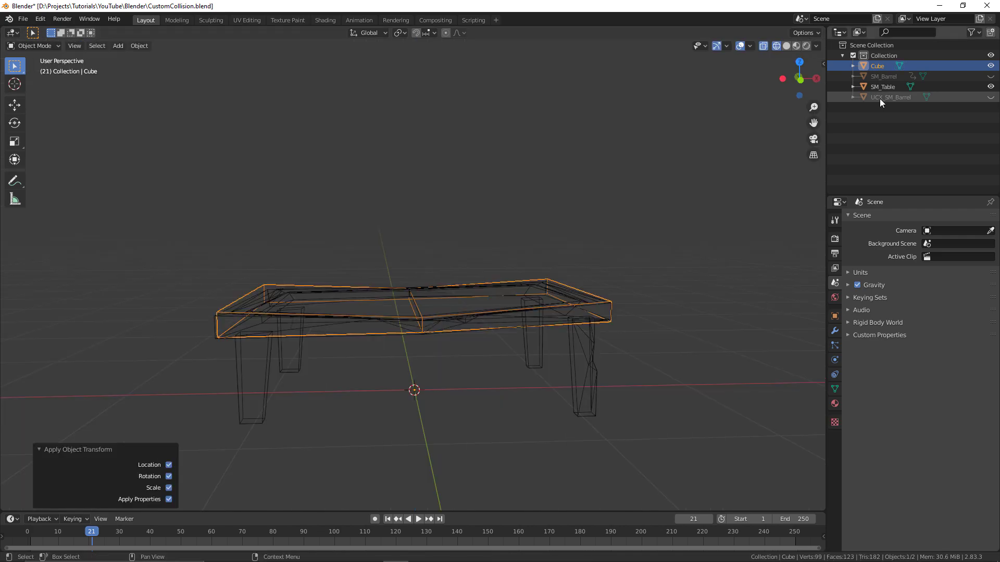
double_click(886, 87)
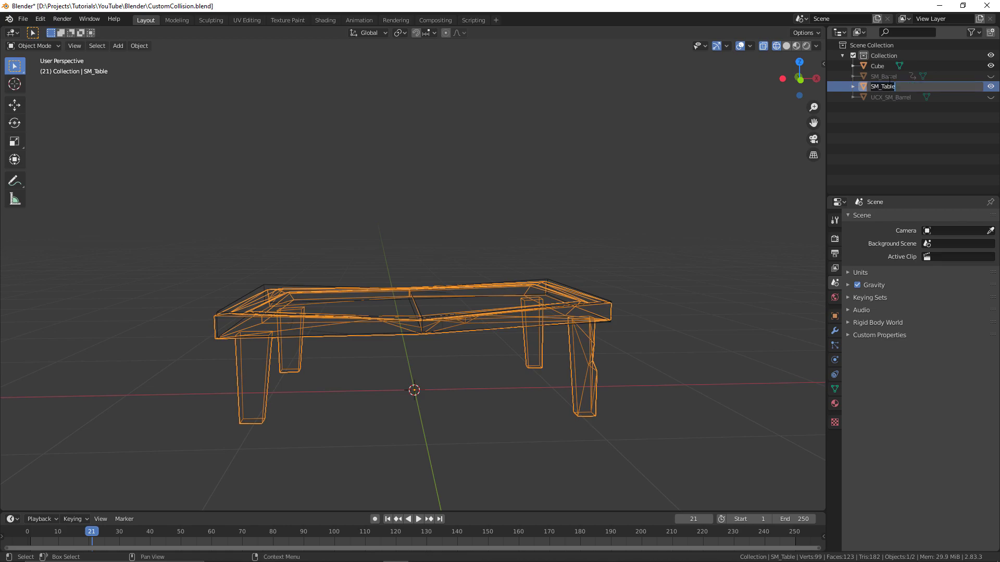
double_click(883, 65)
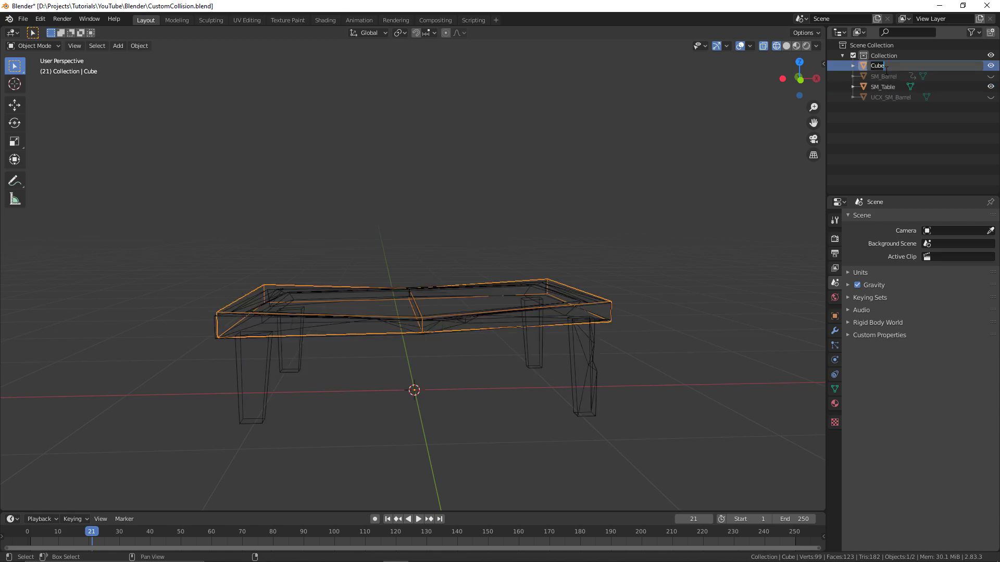
text(UCX_SM_Table_01)
key(Return)
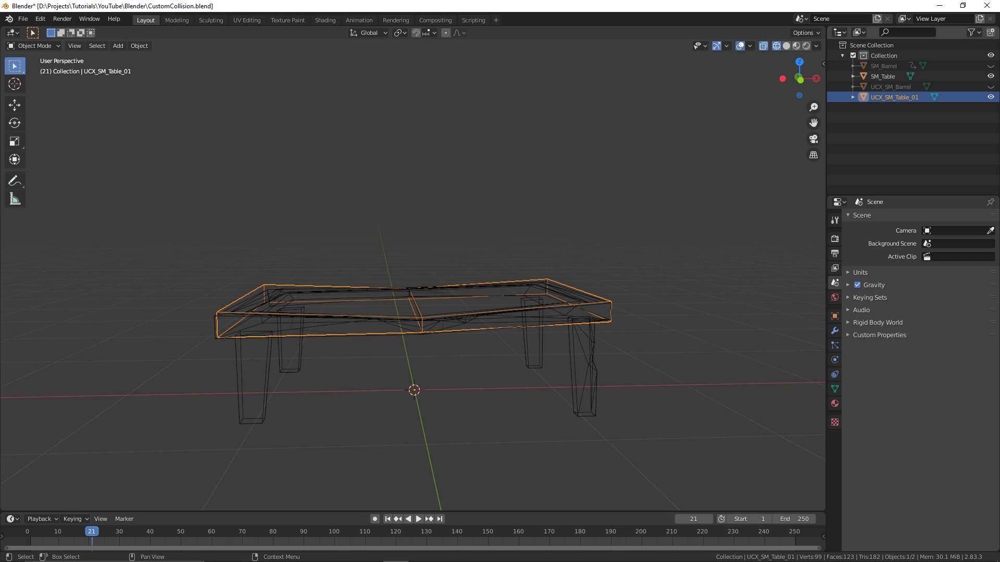
click(707, 362)
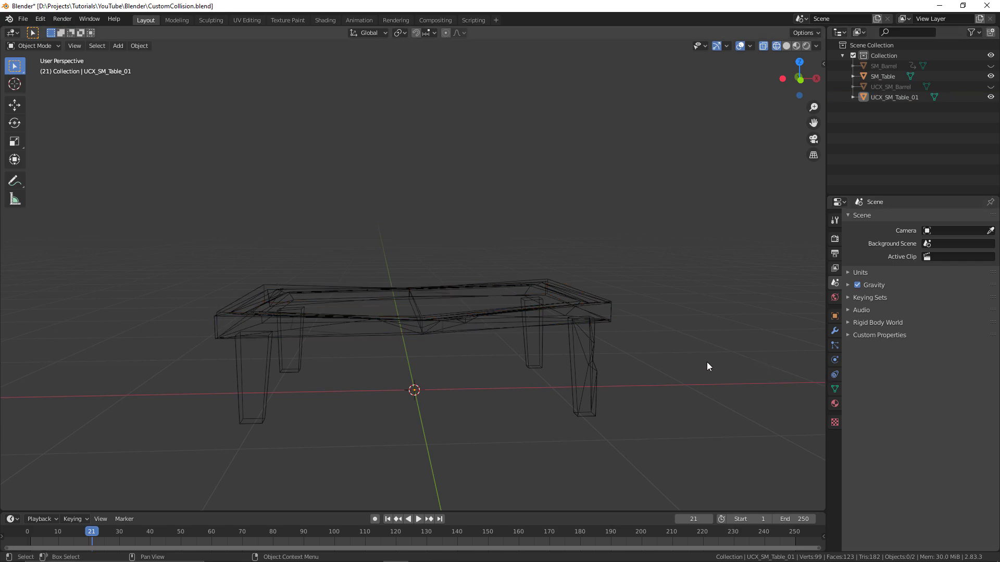
Add another cube mesh at the origin for the table legs and put it in Edit Mode.
middle_drag(707, 361, 731, 381)
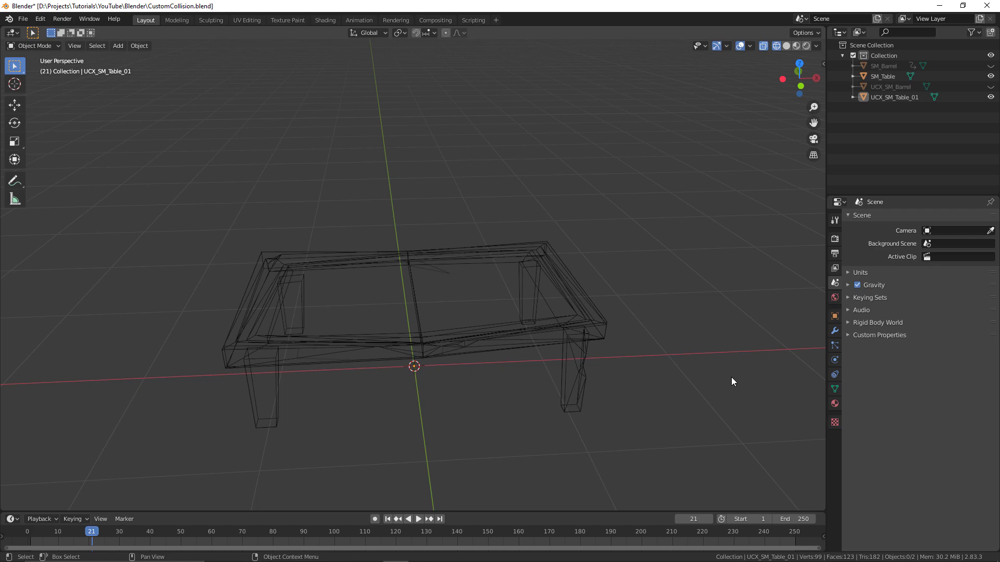
key(shift+a)
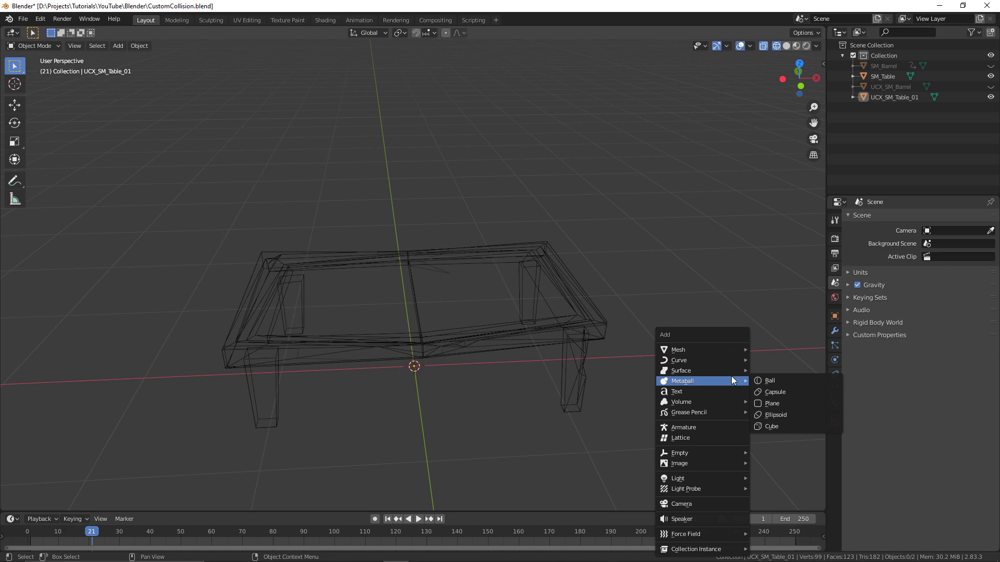
mouse_move(715, 349)
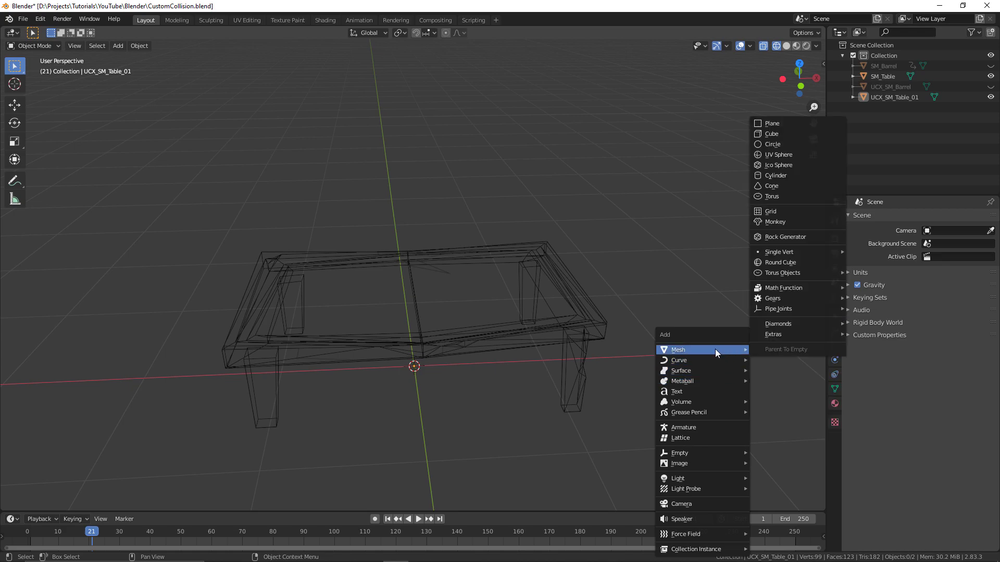
click(798, 133)
scroll(676, 385, down, 4)
middle_drag(653, 396, 593, 394)
key(ctrl+Tab)
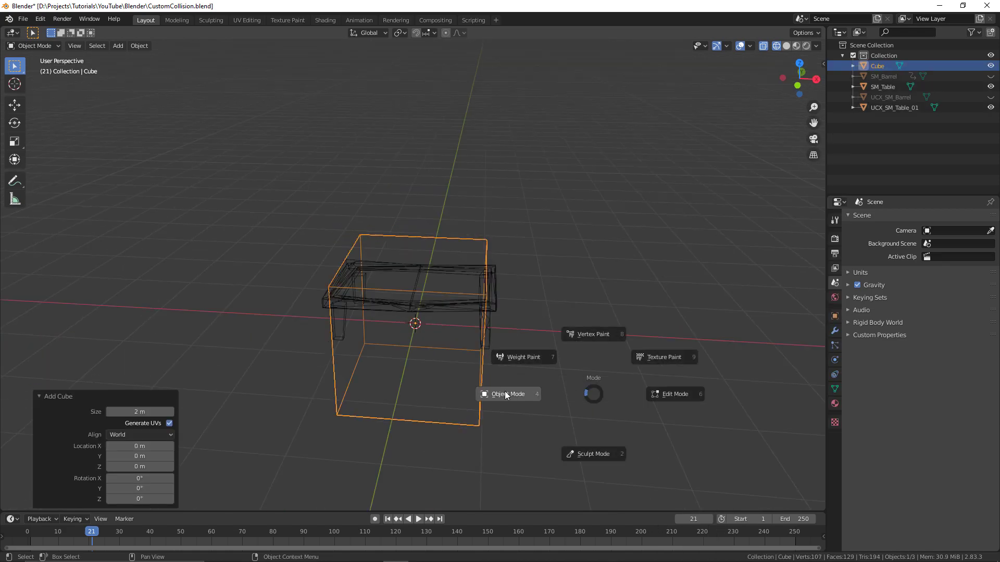
click(663, 395)
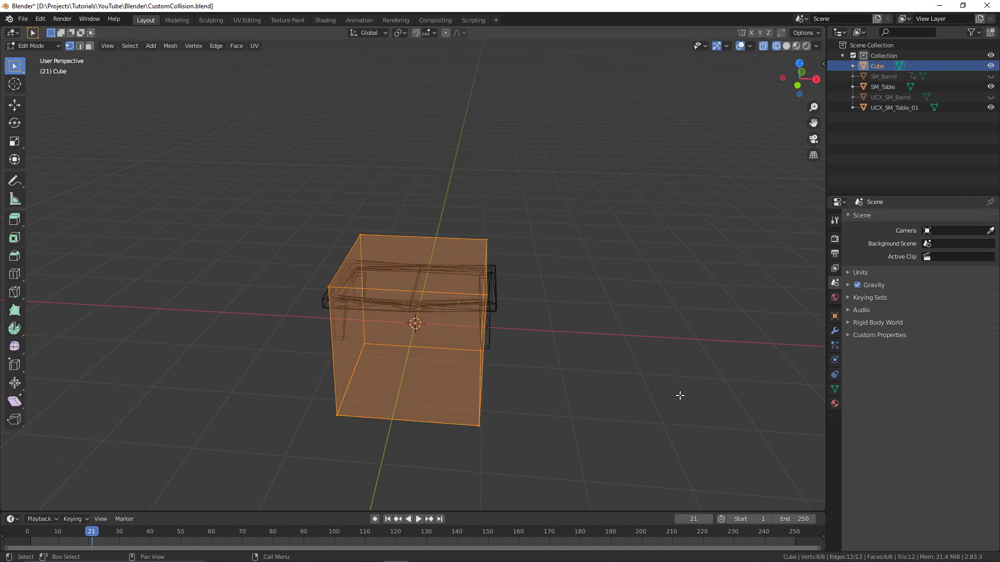
Move the new cube's geometry up 1 m along Z and return to Object Mode.
key(g)
key(z)
key(1)
key(Return)
key(ctrl+Tab)
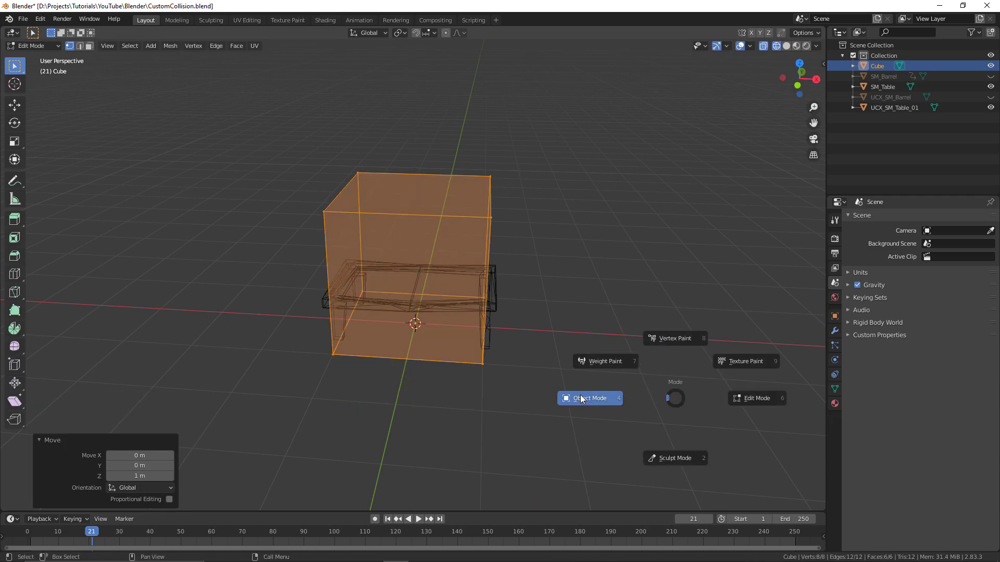
click(580, 399)
Scale the new cube uniformly to about 0.188 for use as a table leg collider.
key(s)
click(483, 335)
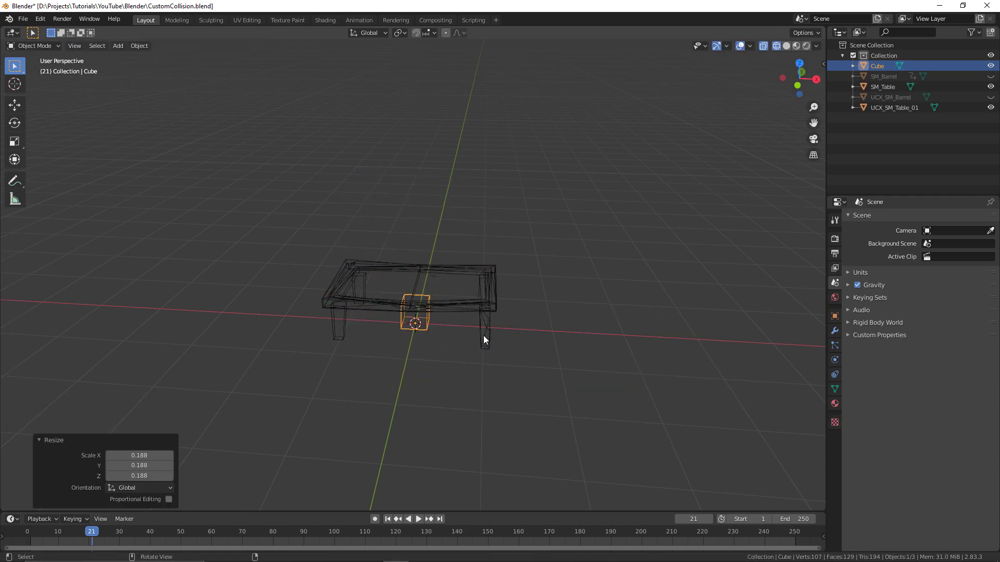
click(451, 356)
middle_drag(423, 356, 397, 326)
click(399, 325)
In Edit Mode, move the small cube's geometry about 1 m along negative X and 0.55 m along negative Y onto the corner leg.
key(Tab)
key(KP_7)
key(g)
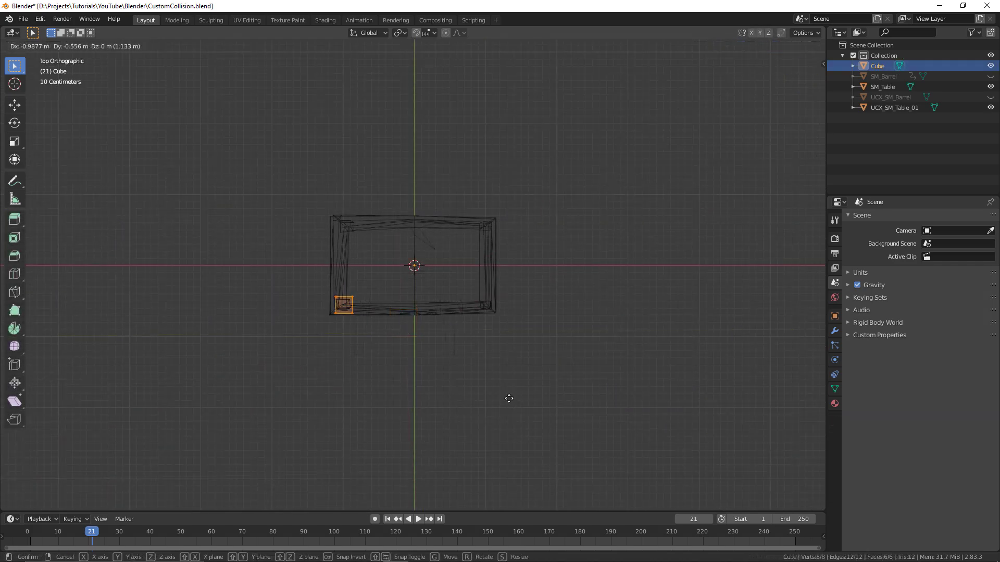
click(521, 394)
Add a Mirror modifier to the leg cube and enable mirroring on both the X and Y axes.
click(834, 331)
click(907, 218)
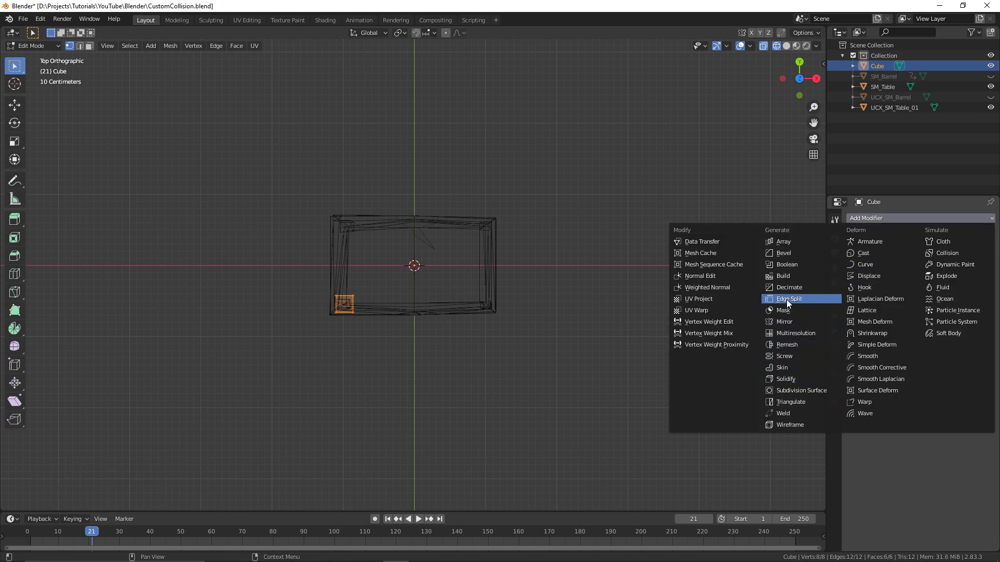
click(781, 321)
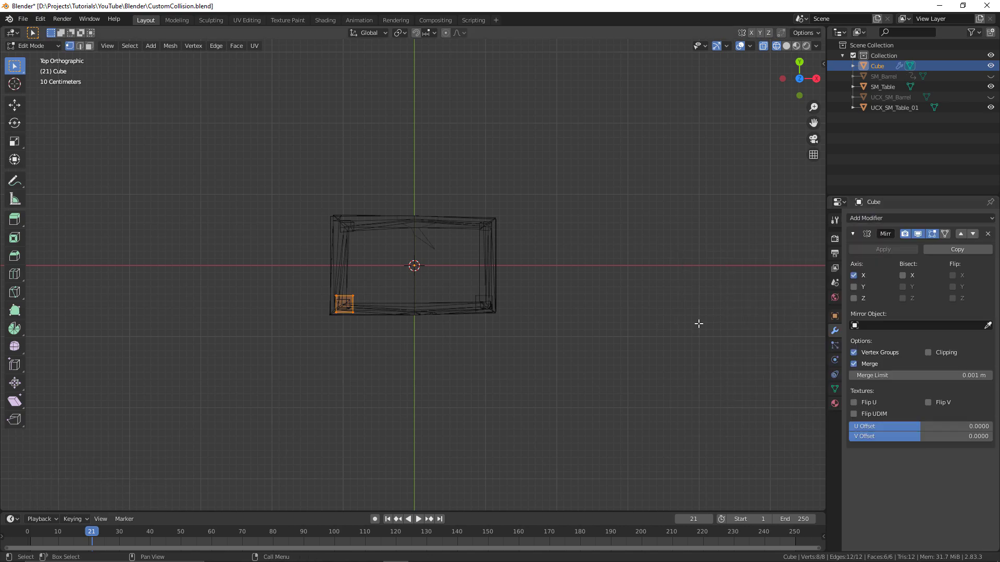
click(860, 290)
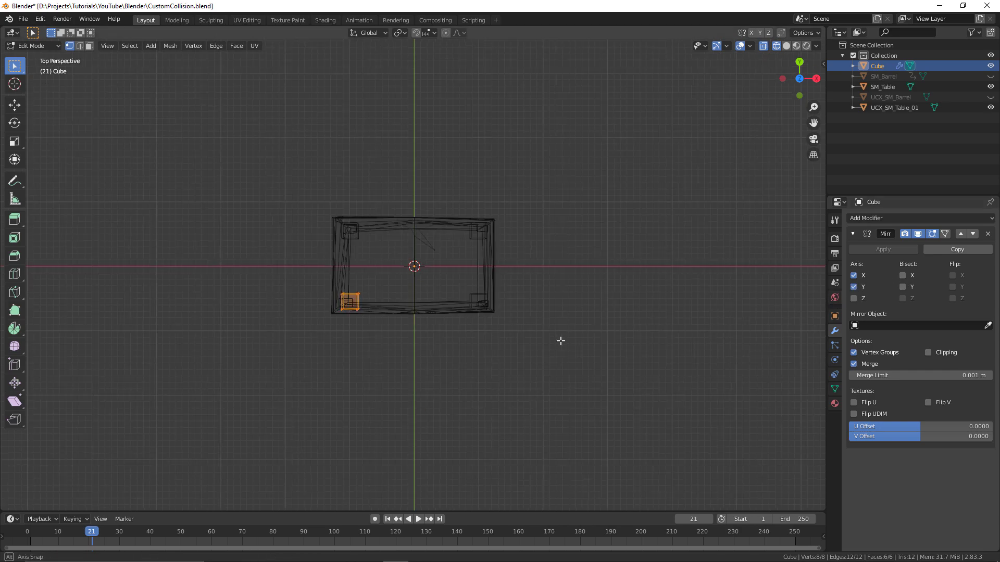
Scale the bottom face of the leg collider to about 0.639 and move it about 0.044 m along negative X.
middle_drag(569, 335, 520, 381)
scroll(491, 377, up, 5)
key(alt+a)
key(b)
drag(475, 453, 276, 380)
key(s)
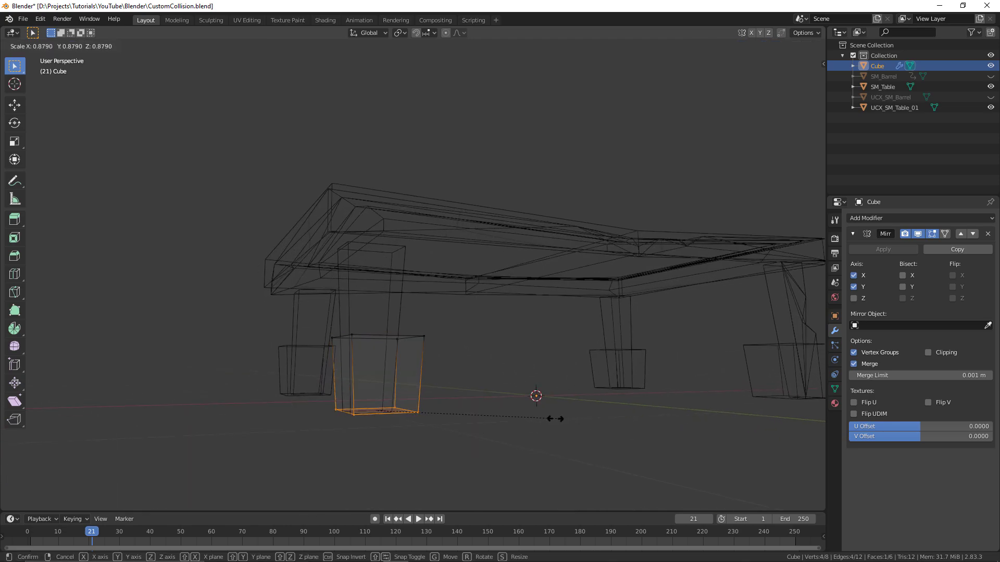
click(523, 414)
middle_drag(524, 414, 497, 431)
key(g)
key(x)
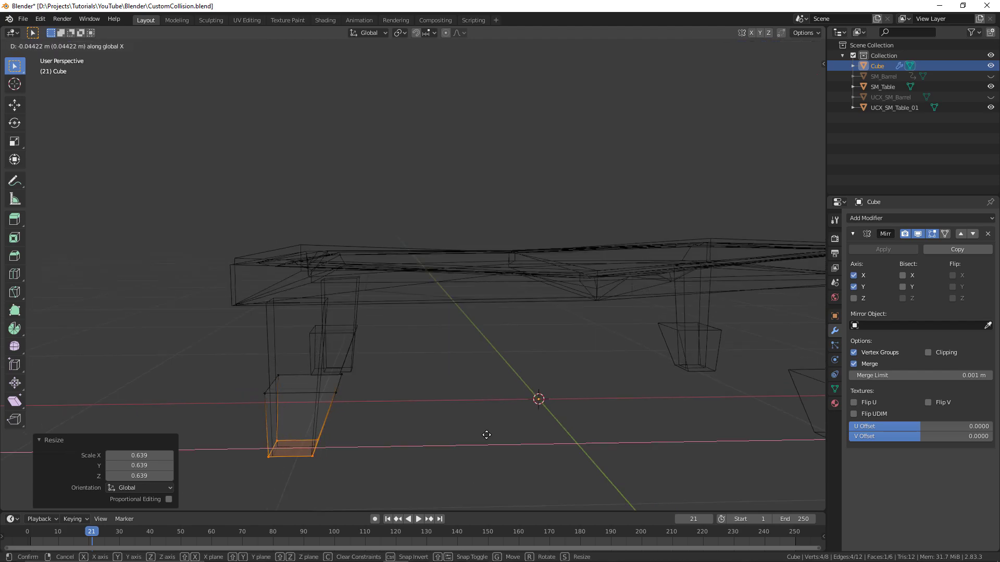
right_click(486, 434)
Raise the top face of the leg collider about 0.31 m along Z to reach the tabletop's underside.
click(427, 382)
key(b)
drag(410, 418, 192, 306)
key(g)
key(z)
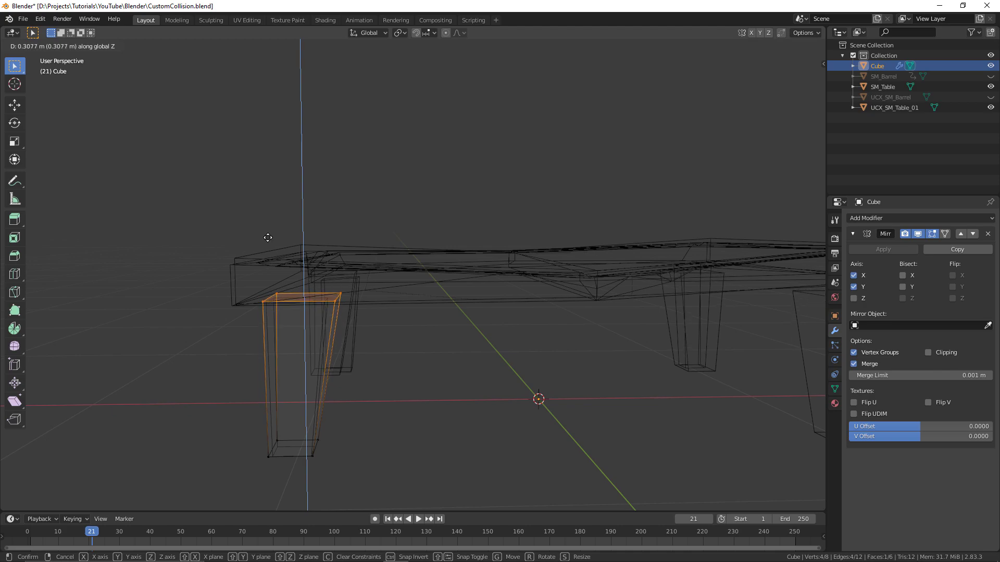
click(269, 238)
Scale the leg collider's top face to about 0.716 and move it about 0.058 m along negative X.
key(s)
click(431, 305)
key(g)
key(z)
right_click(431, 306)
key(s)
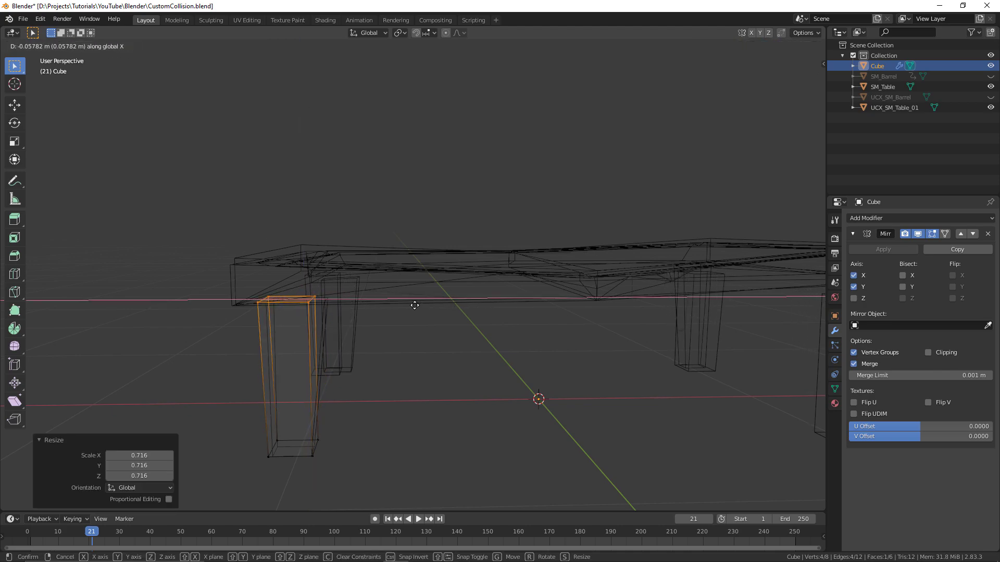
click(416, 304)
Return to Object Mode and apply the Mirror modifier on the leg colliders.
middle_drag(416, 304, 535, 447)
click(469, 455)
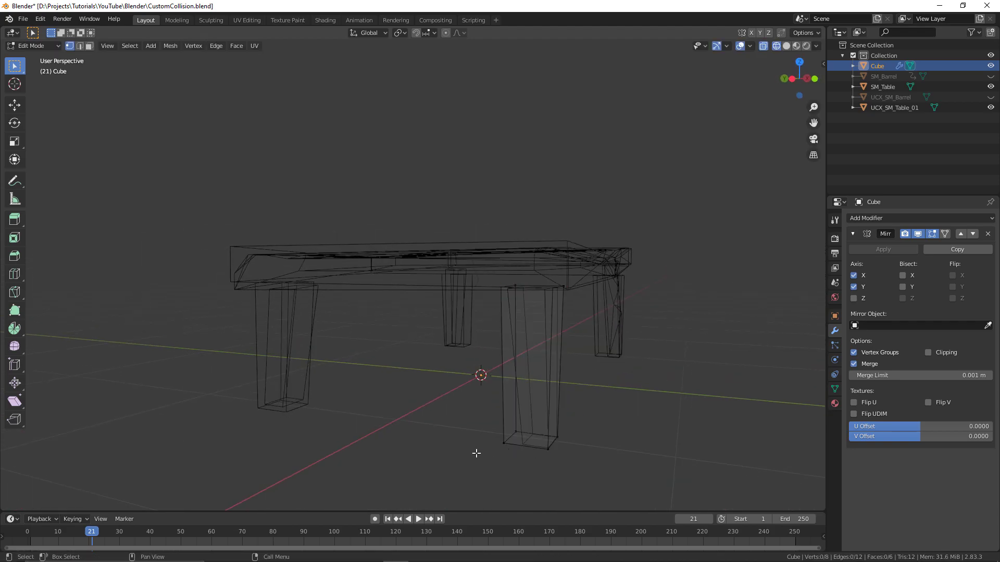
key(ctrl+Tab)
middle_drag(469, 455, 628, 405)
click(544, 423)
key(ctrl+Tab)
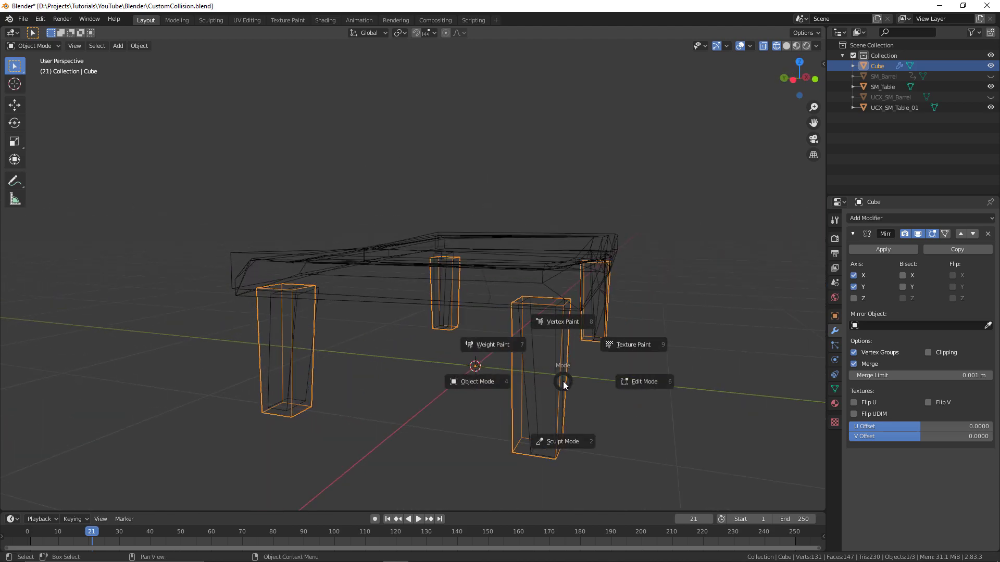
click(498, 380)
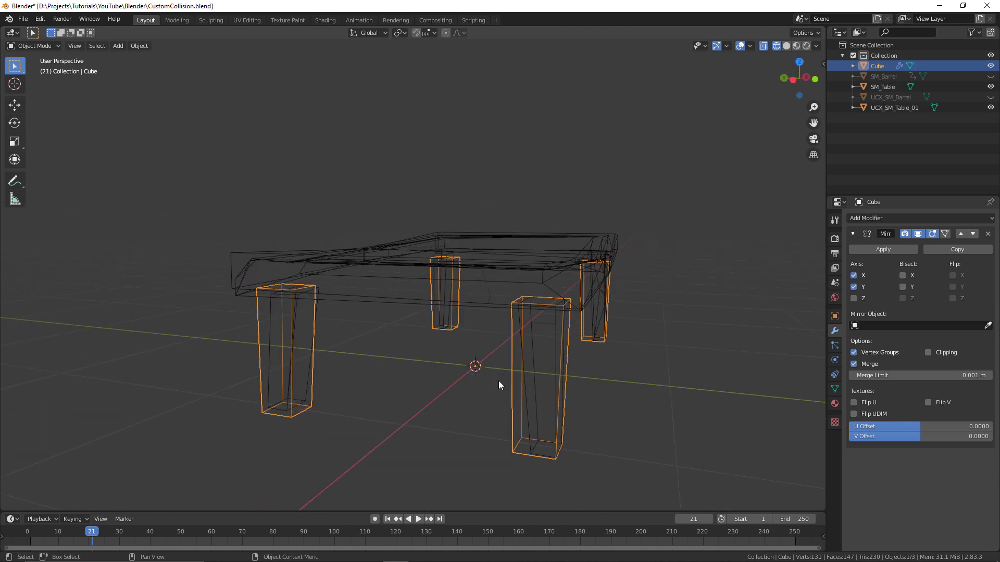
click(890, 249)
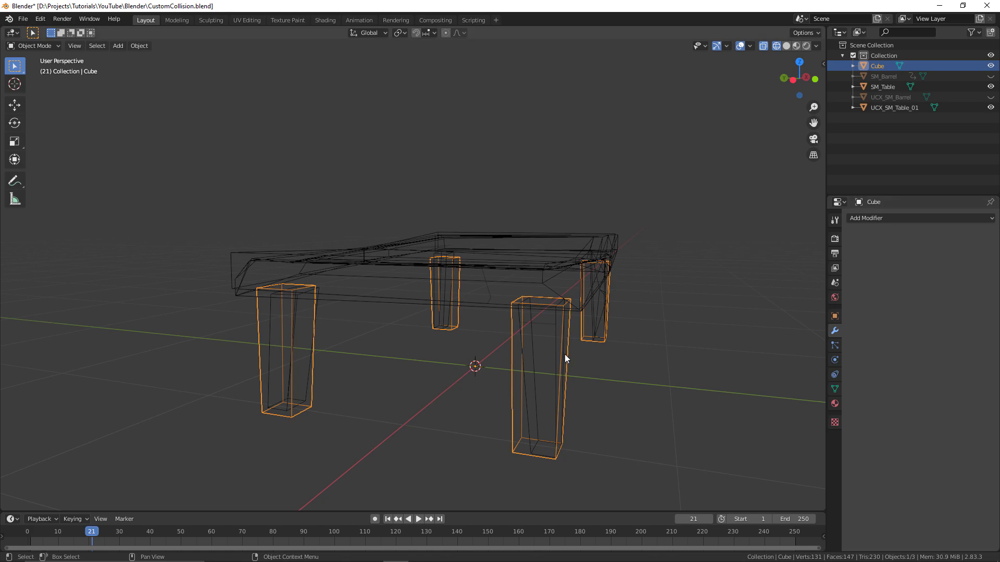
In Edit Mode, select all linked geometry of the nearest leg collider and separate it into its own object.
key(ctrl+Tab)
click(617, 351)
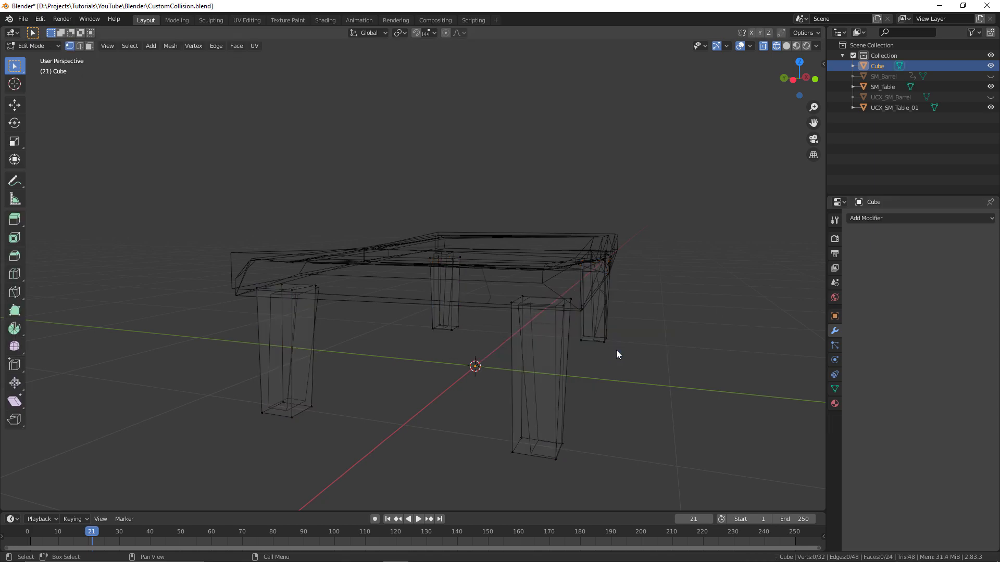
key(l)
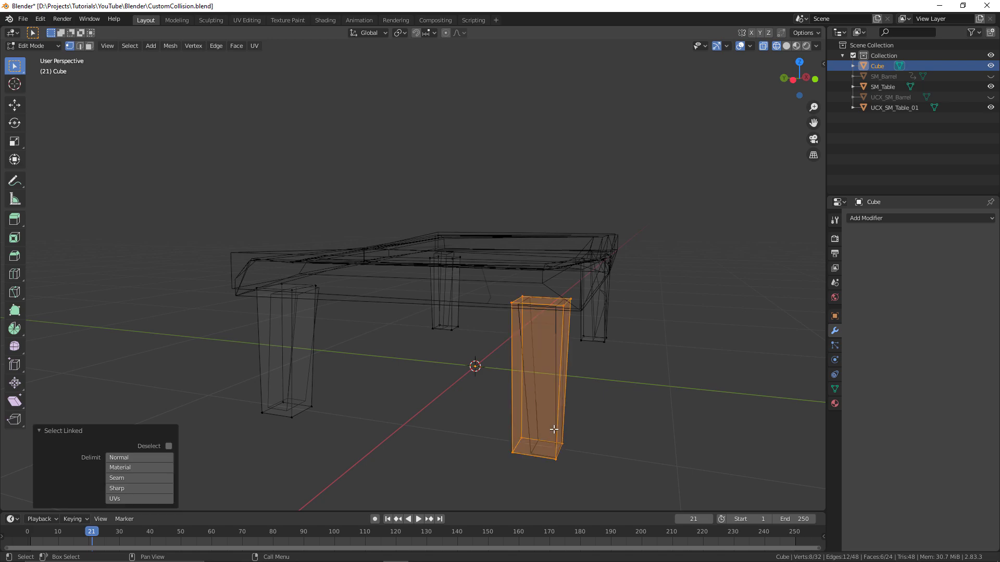
key(p)
click(554, 429)
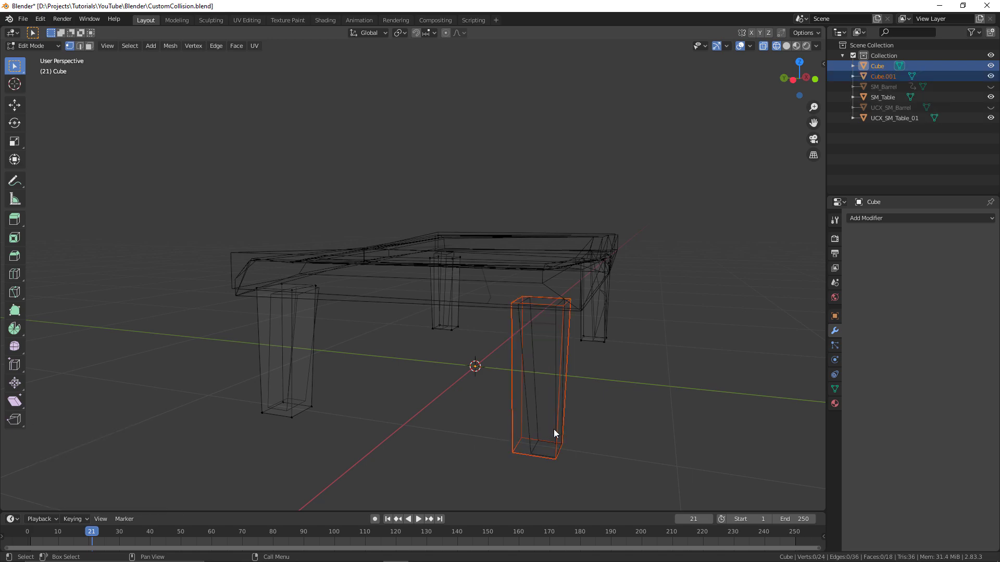
Return to Object Mode and select only the object holding the remaining three leg colliders.
key(a)
key(alt+a)
key(ctrl+Tab)
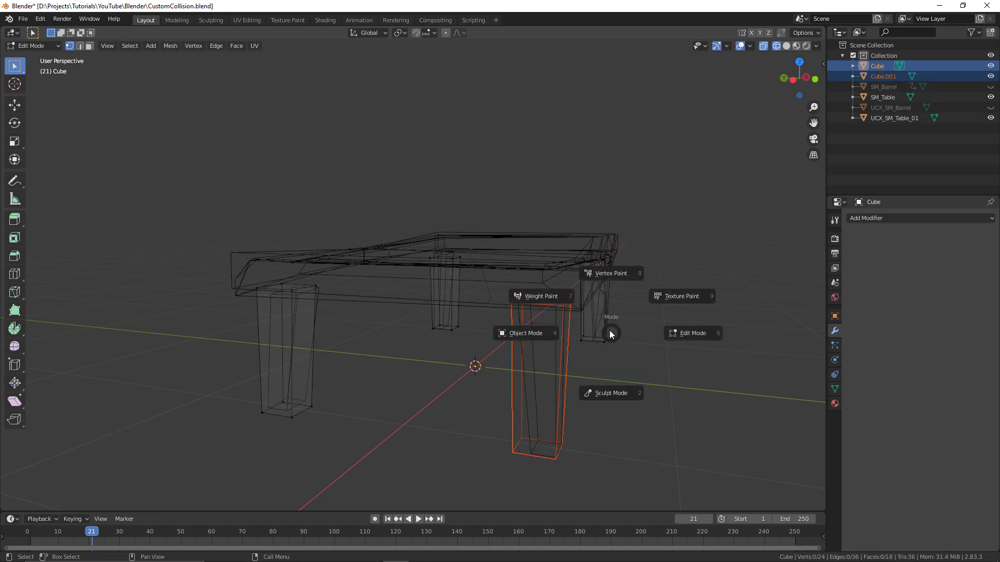
click(531, 333)
click(601, 311)
click(606, 325)
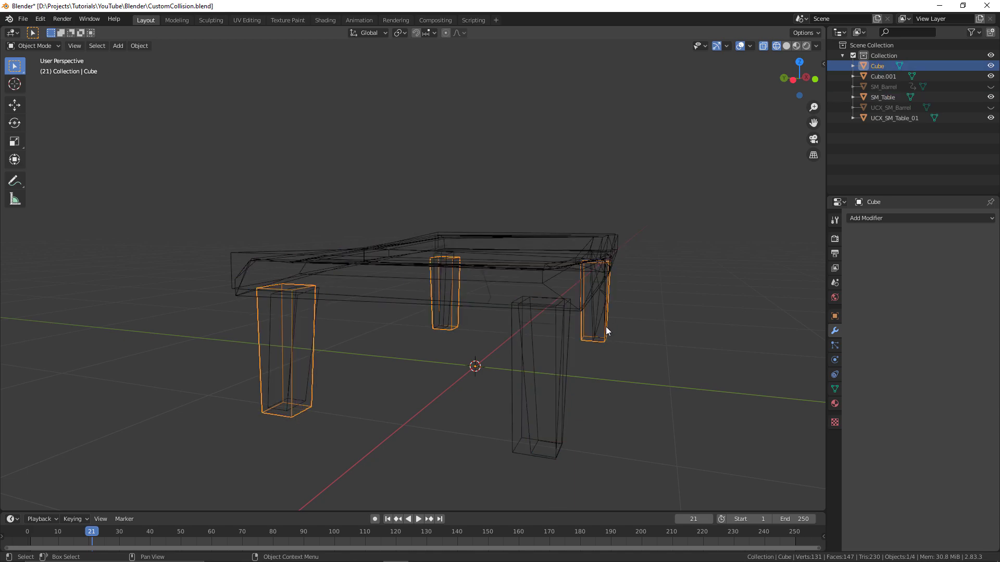
In Edit Mode, separate the linked geometry of the leg collider at the far end of the red X axis into its own object.
key(ctrl+Tab)
click(665, 335)
key(a)
key(alt+a)
key(l)
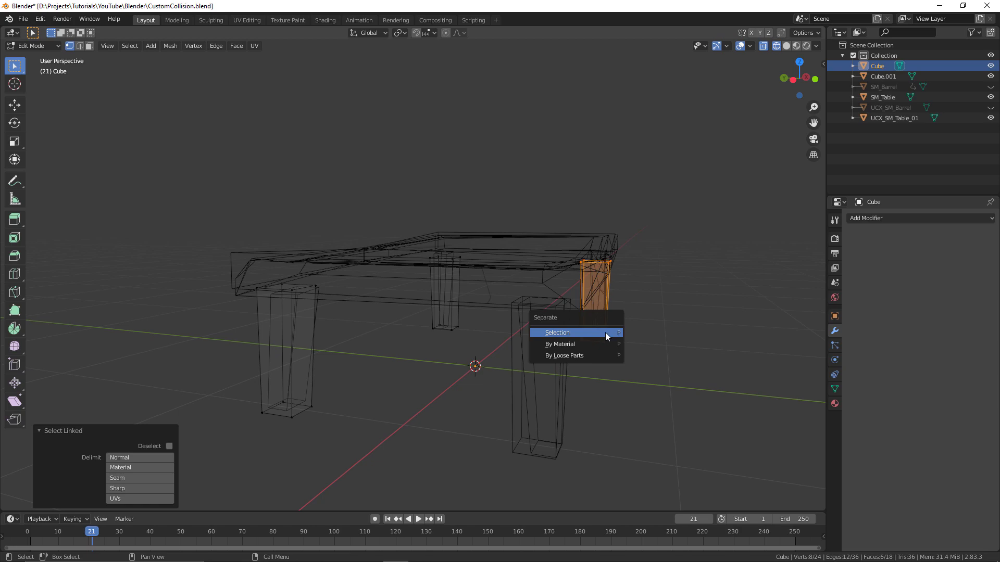
key(p)
click(606, 337)
Separate the linked geometry of the other far leg collider into its own object.
key(a)
key(alt+a)
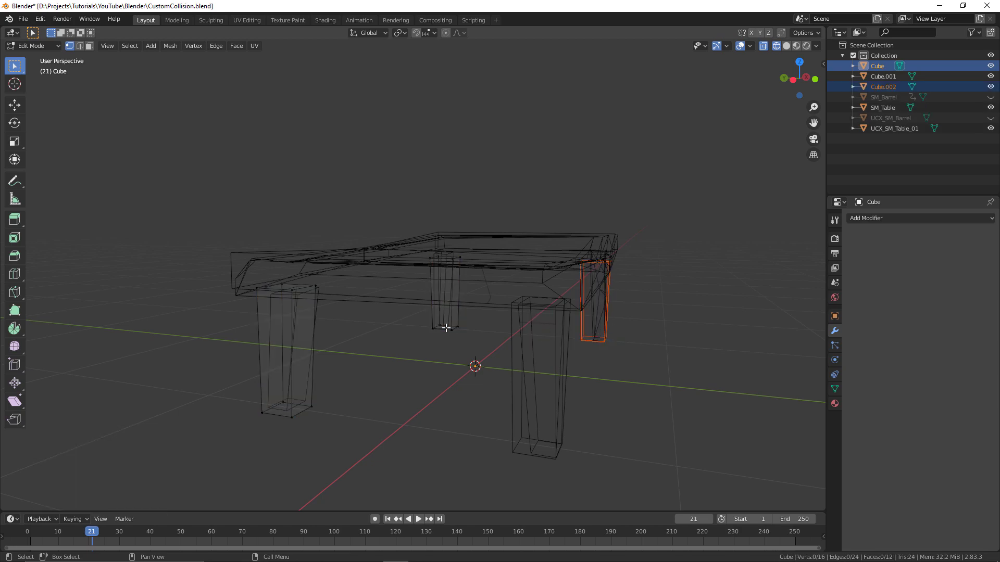
key(l)
key(p)
click(445, 327)
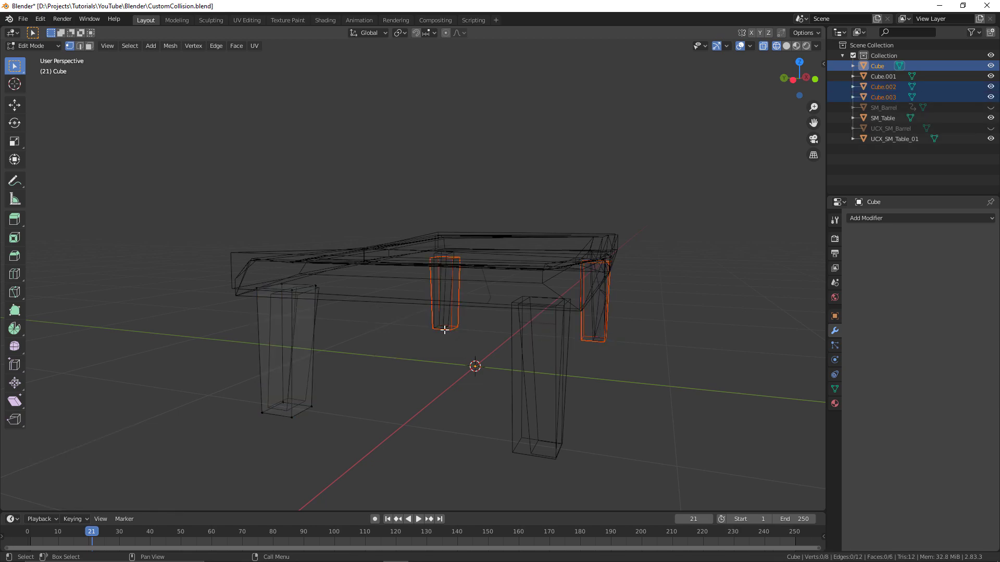
Return to Object Mode and select the leg colliders one at a time to check that each is a separate object.
key(ctrl+Tab)
click(361, 336)
click(315, 342)
click(313, 343)
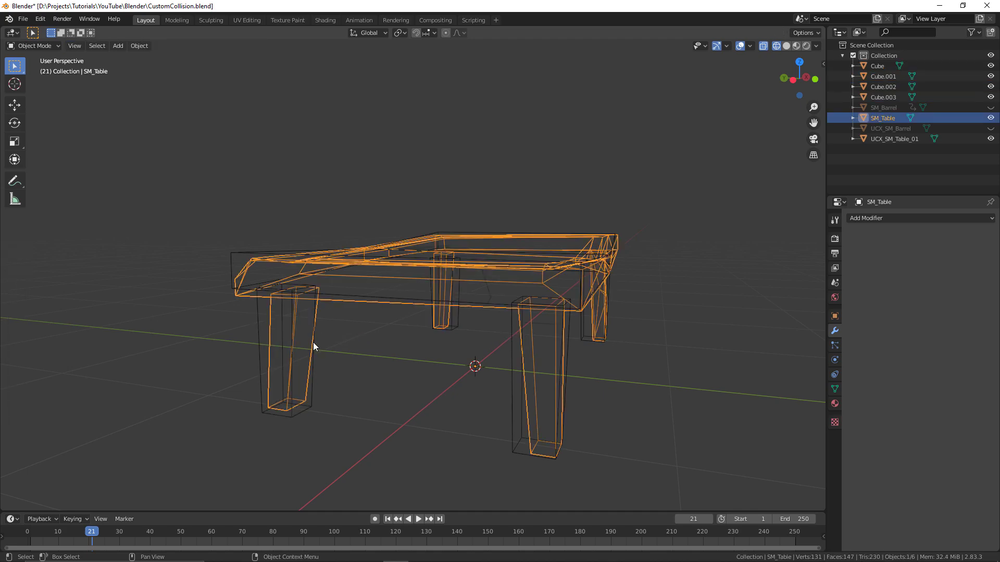
click(310, 398)
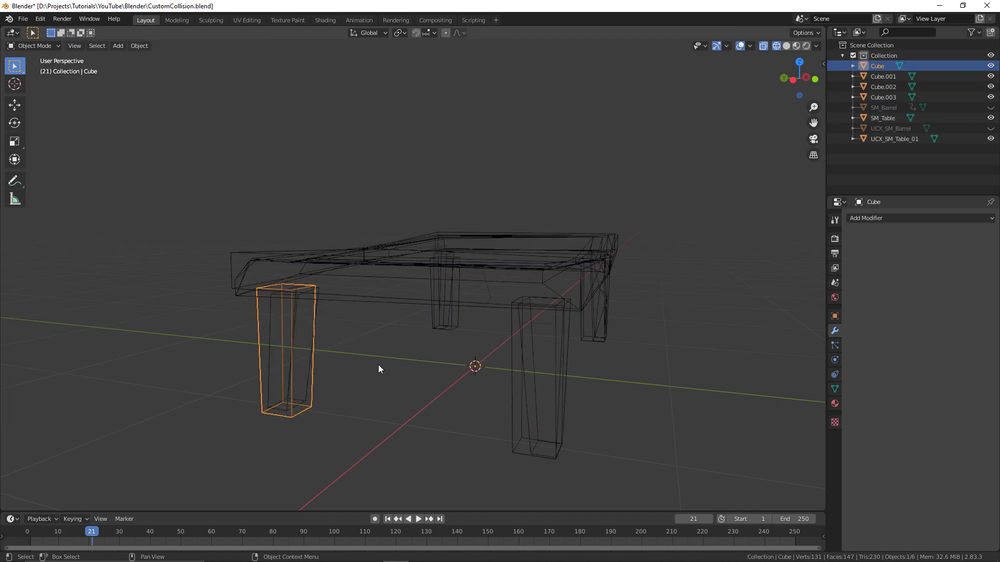
click(439, 326)
click(596, 341)
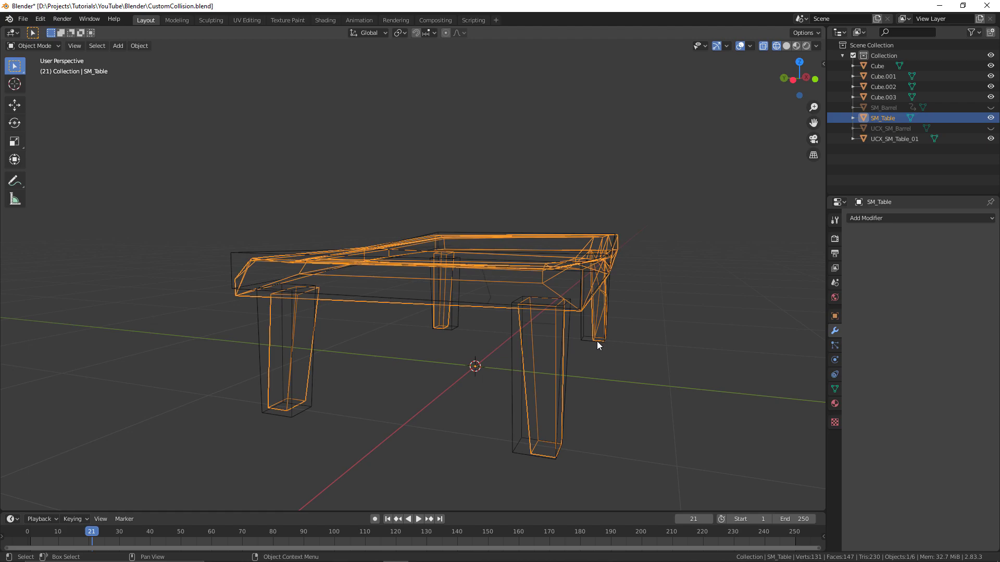
click(583, 340)
click(507, 453)
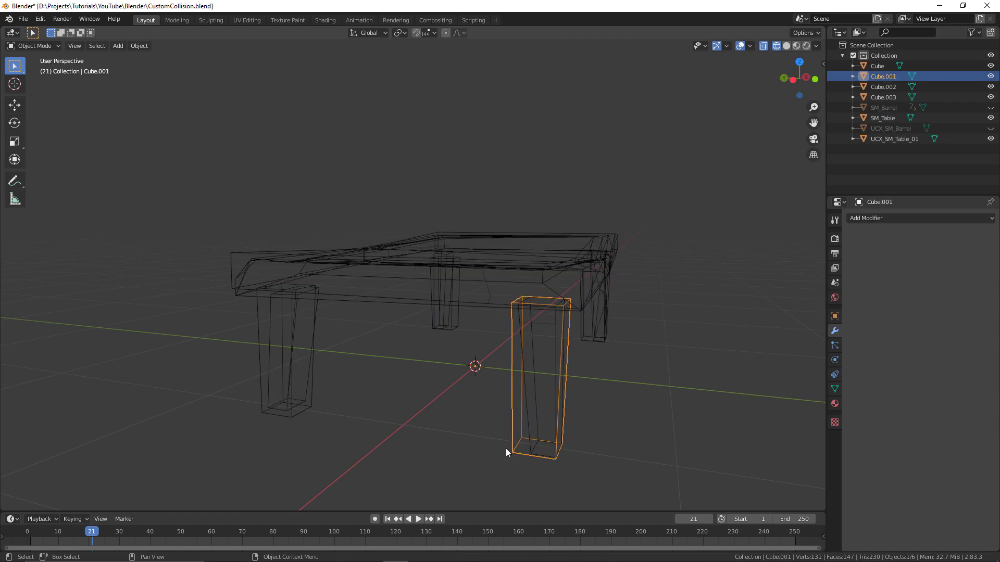
Put the Cube.001 leg collider in Edit Mode and box-select its bottom vertices.
middle_drag(629, 441, 651, 434)
key(ctrl+Tab)
click(705, 436)
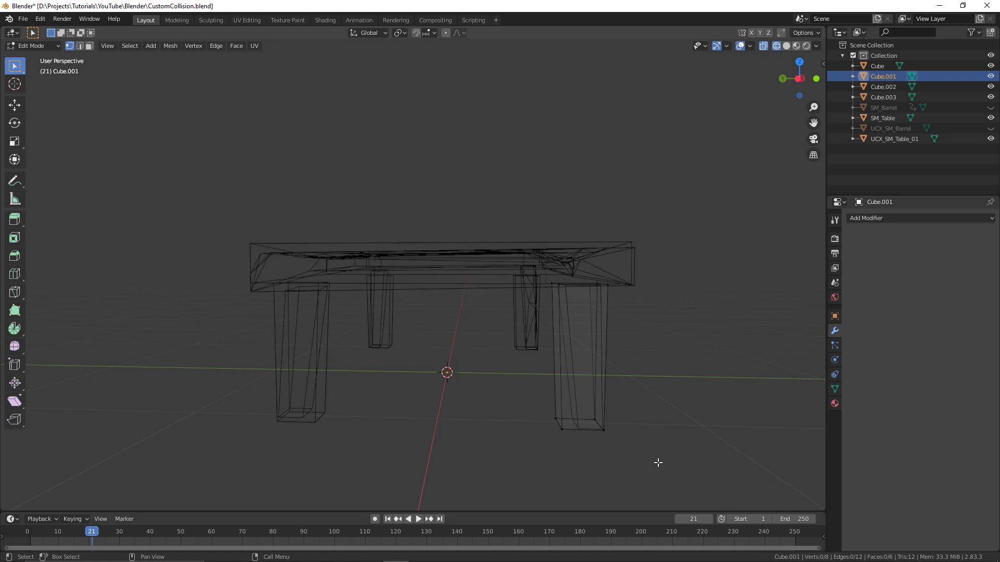
drag(657, 463, 524, 402)
key(ctrl+l)
key(alt+a)
key(b)
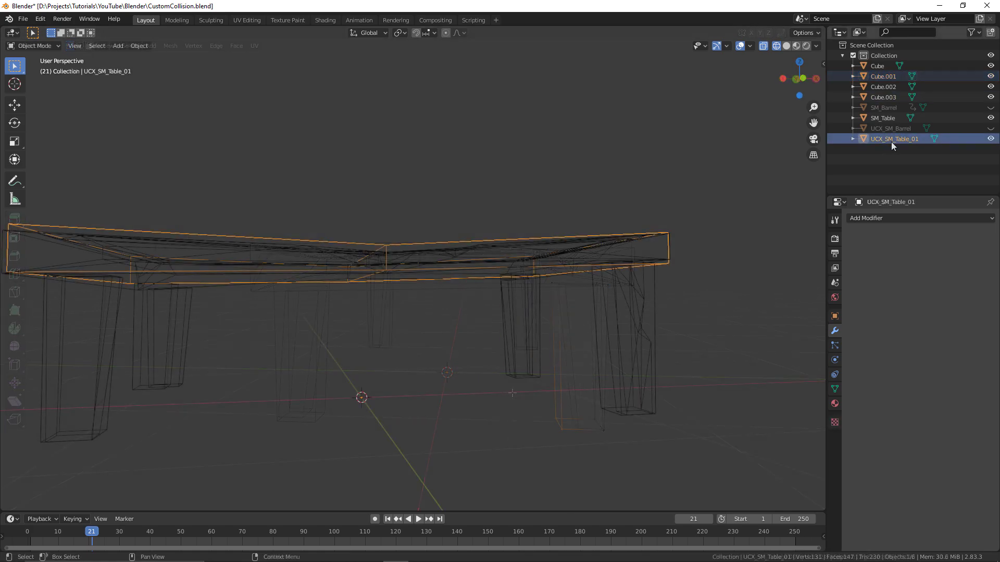
Rename the Cube.001 leg collider as UCX_SM_Table_02, based on the tabletop collider's name.
click(891, 139)
key(ctrl+c)
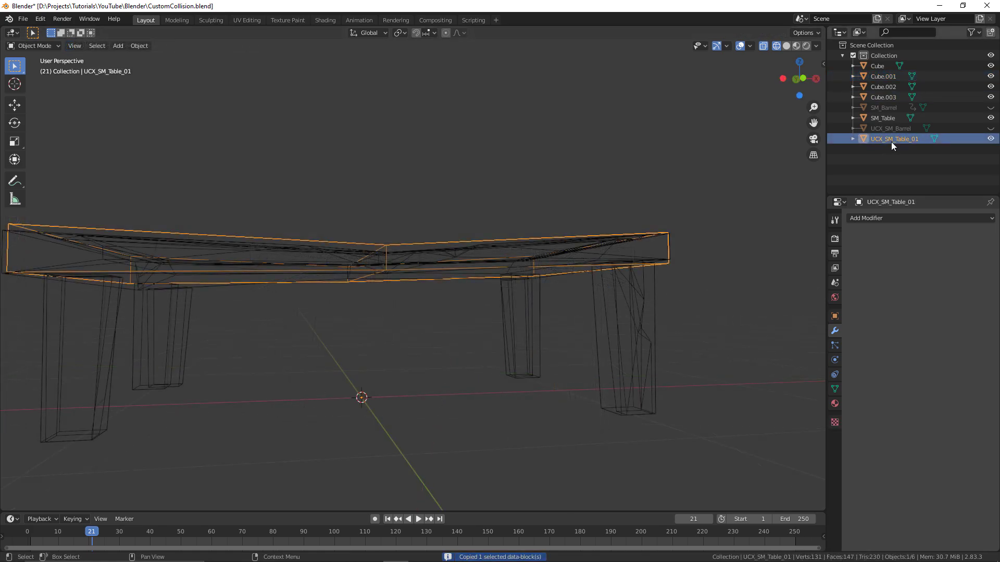
double_click(891, 140)
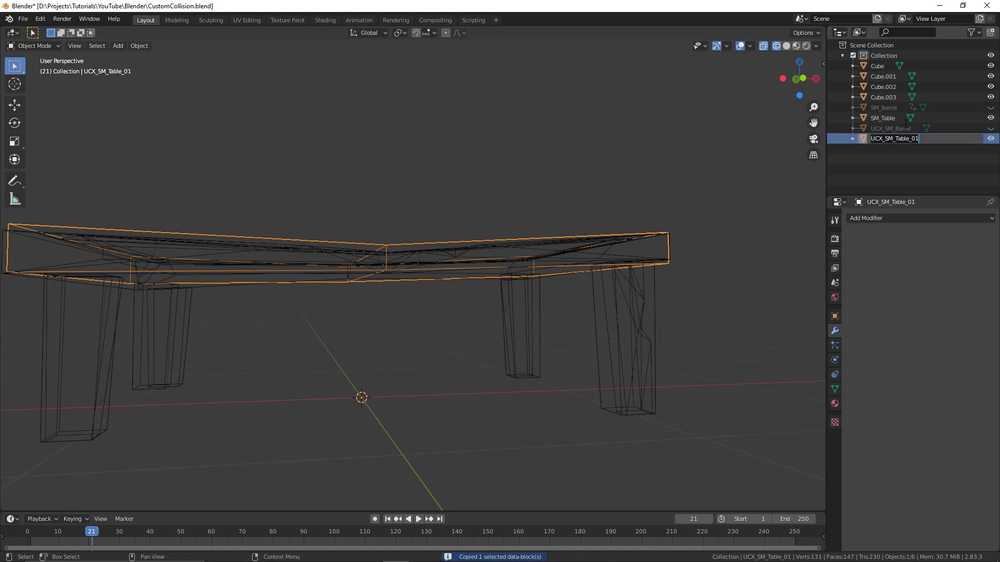
key(Return)
click(894, 77)
double_click(895, 77)
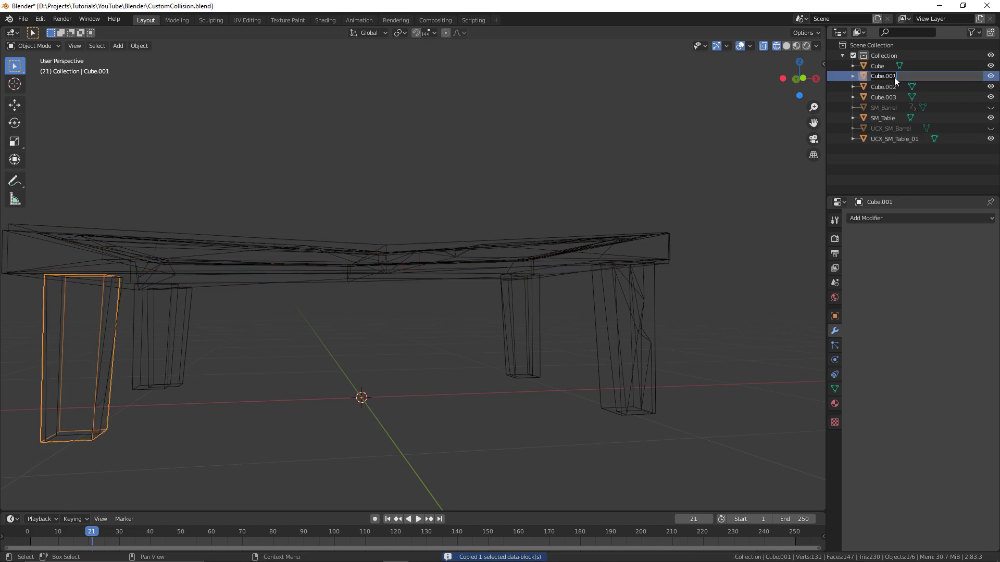
key(ctrl+v)
text(2)
key(Return)
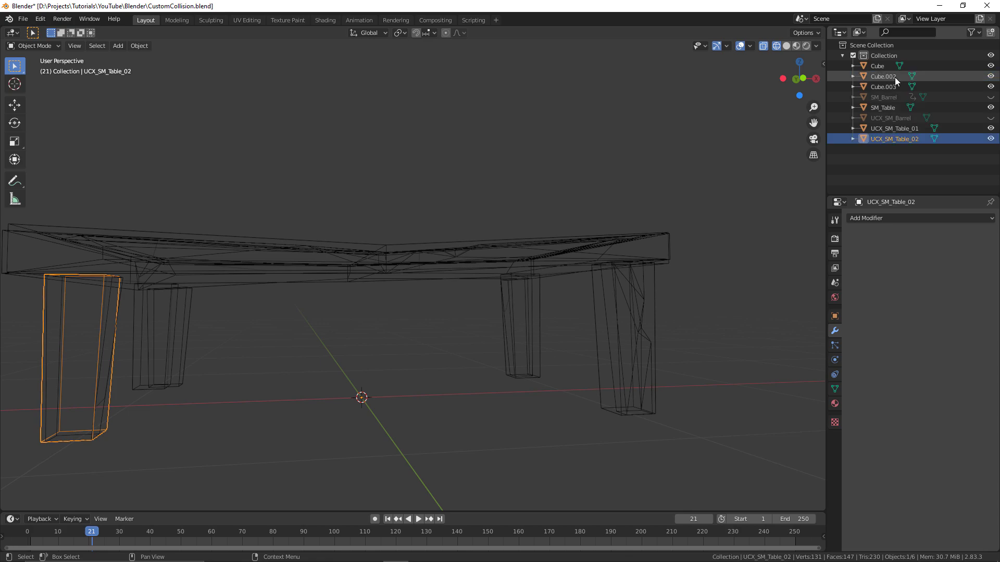
Rename the Cube.002 leg collider as UCX_SM_Table_03.
click(892, 74)
double_click(893, 74)
key(ctrl+v)
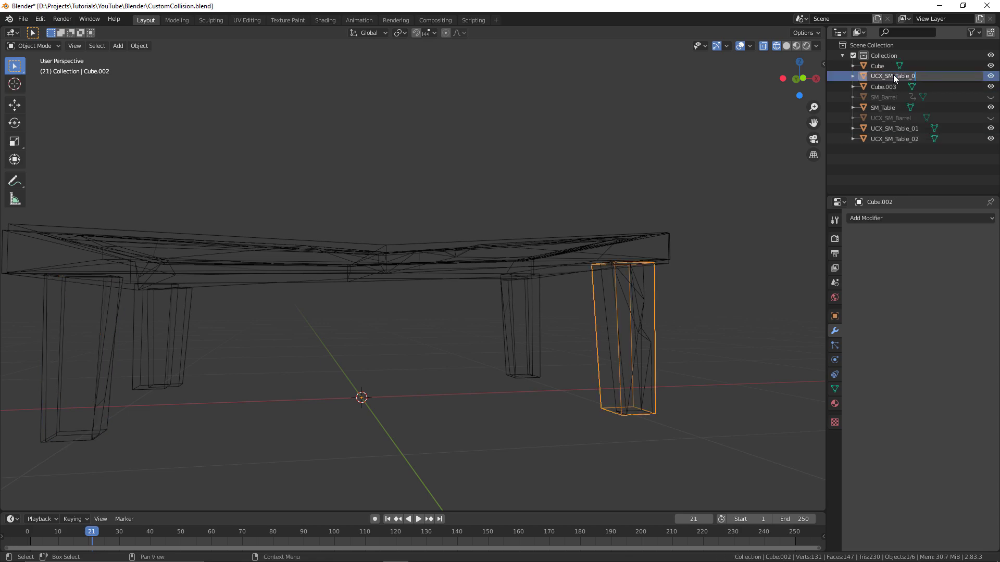
key(BackSpace)
text(3)
key(Return)
Rename the Cube.003 leg collider as UCX_SM_Table_04.
click(892, 76)
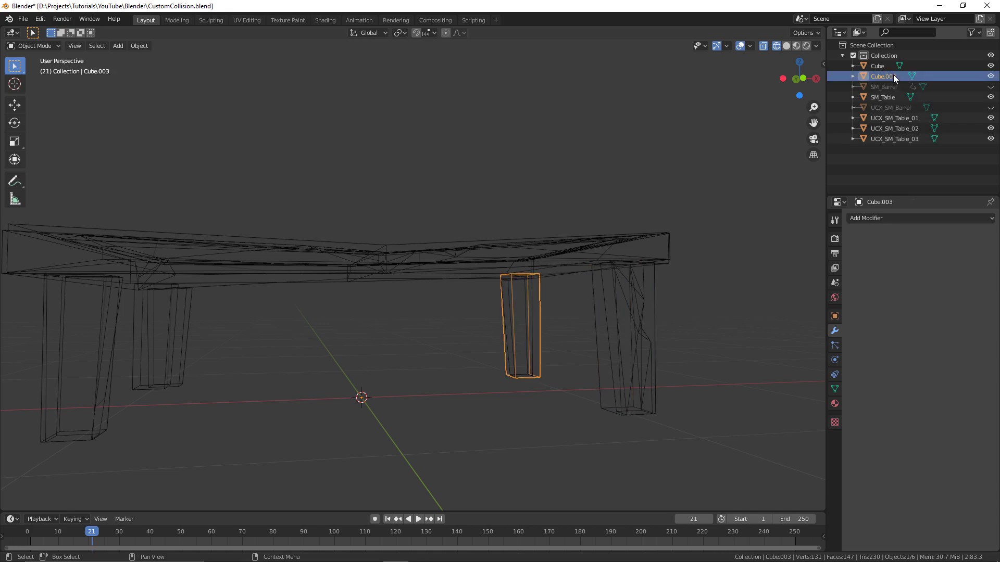
double_click(892, 76)
key(ctrl+v)
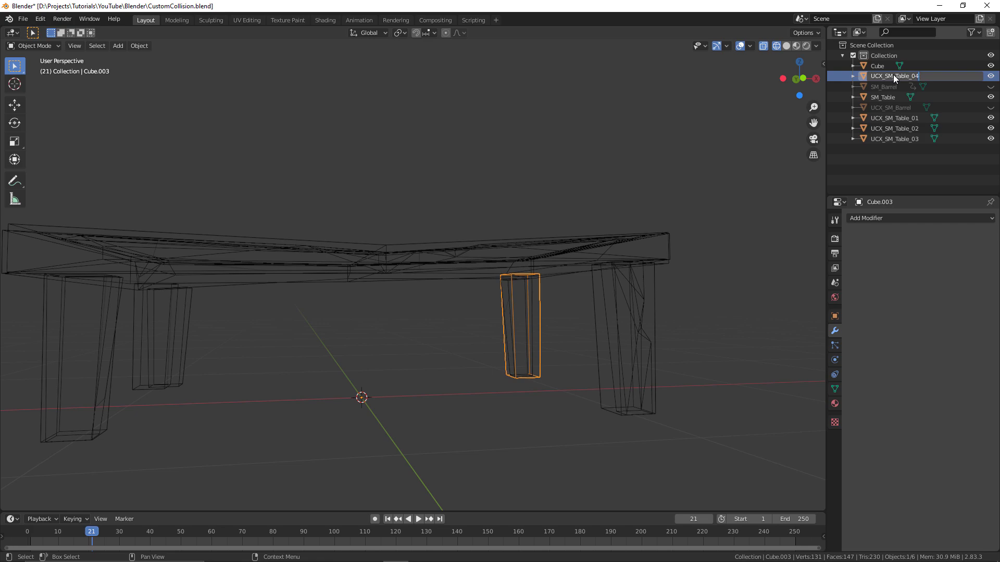
key(Return)
Rename the remaining Cube leg collider as UCX_SM_Table_05.
double_click(872, 65)
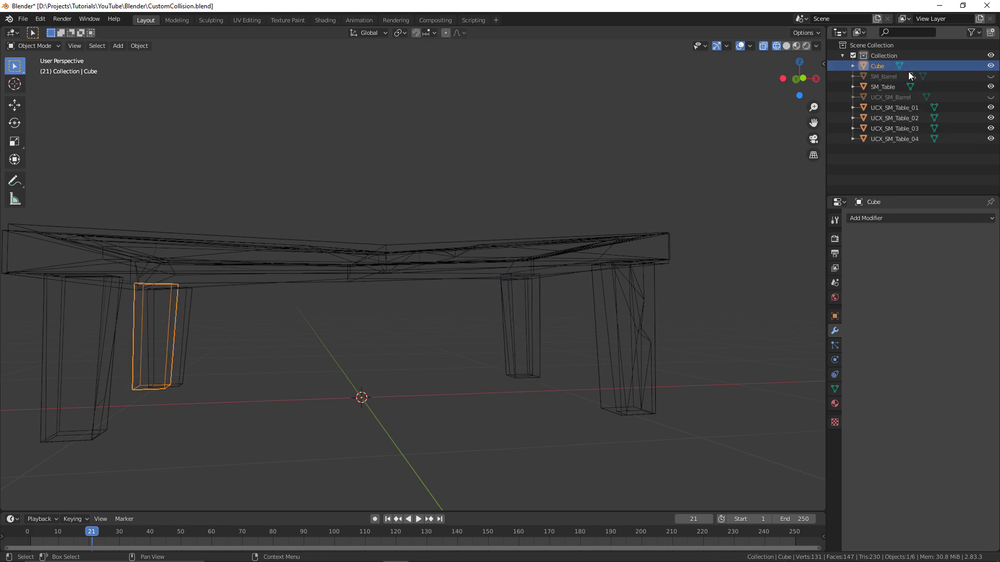
key(ctrl+v)
text(5)
key(Return)
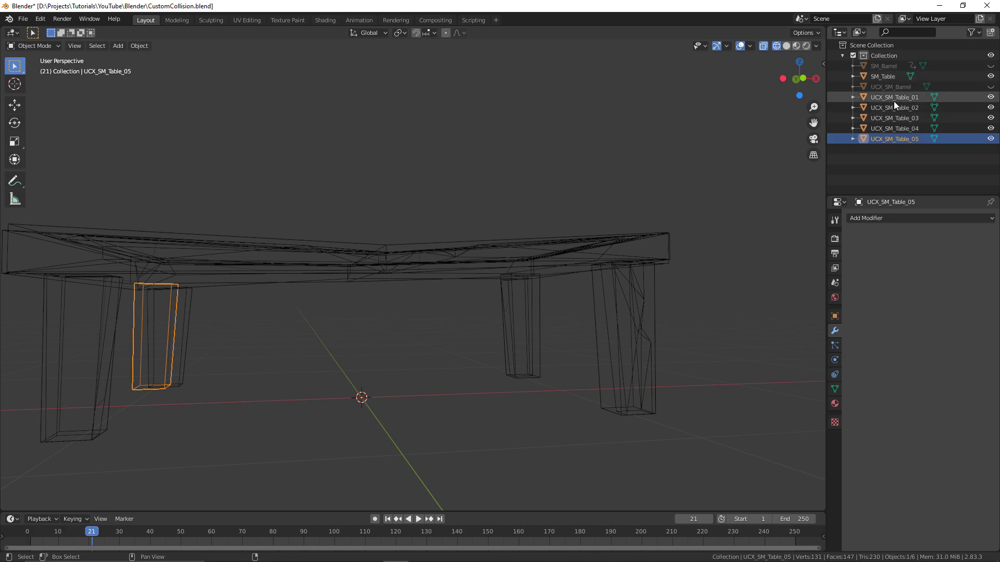
Select the colliders UCX_SM_Table_01 through UCX_SM_Table_05 together with the SM_Table mesh.
shift+click(893, 98)
ctrl+click(886, 77)
scroll(694, 251, down, 3)
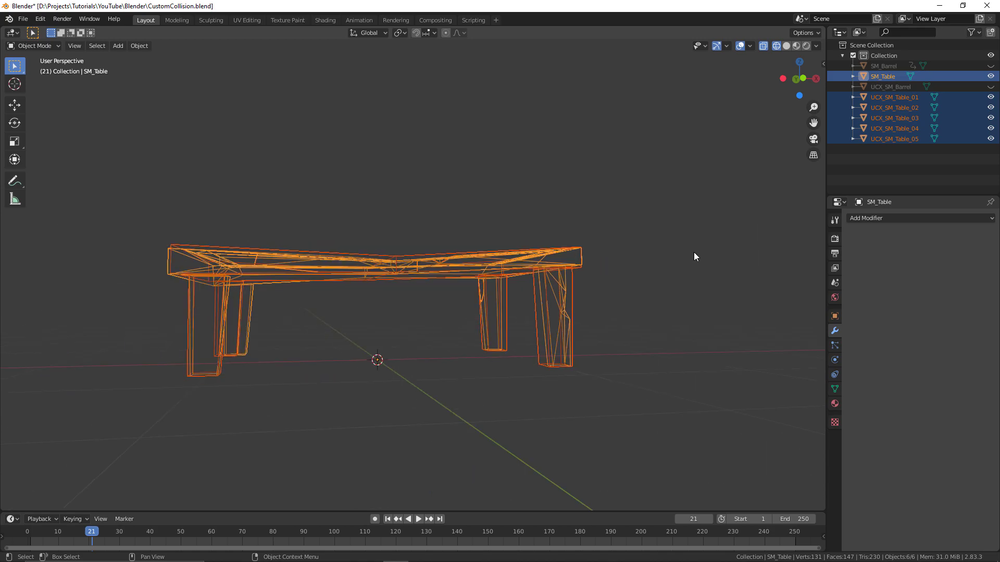
Export the selected table and its colliders as an FBX to the Desktop, named SM_Table.fbx.
mouse_move(693, 251)
middle_down()
mouse_move(613, 269)
mouse_move(667, 273)
mouse_move(705, 239)
mouse_move(680, 253)
middle_up()
key(F3)
key(Return)
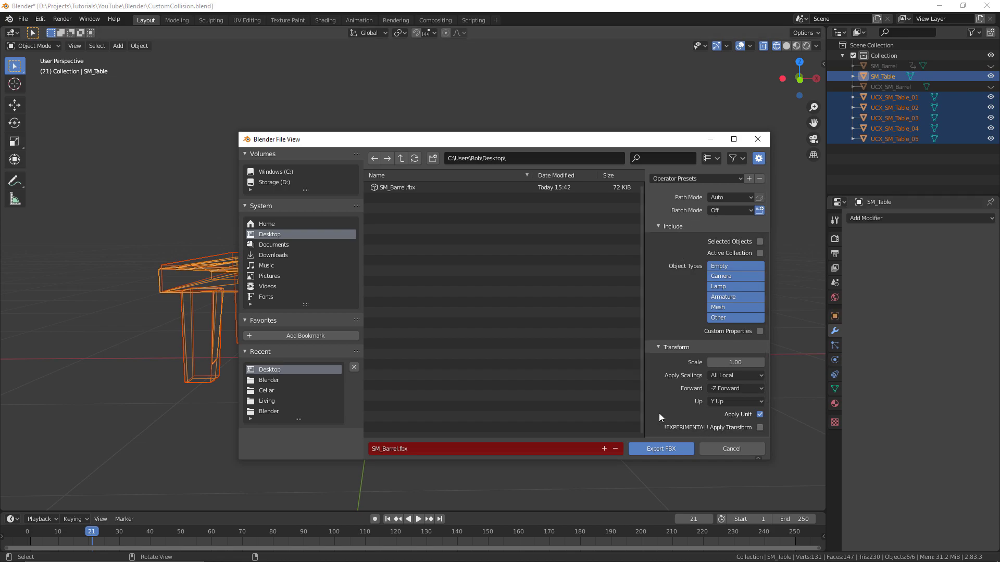
double_click(395, 448)
text(SM_Table)
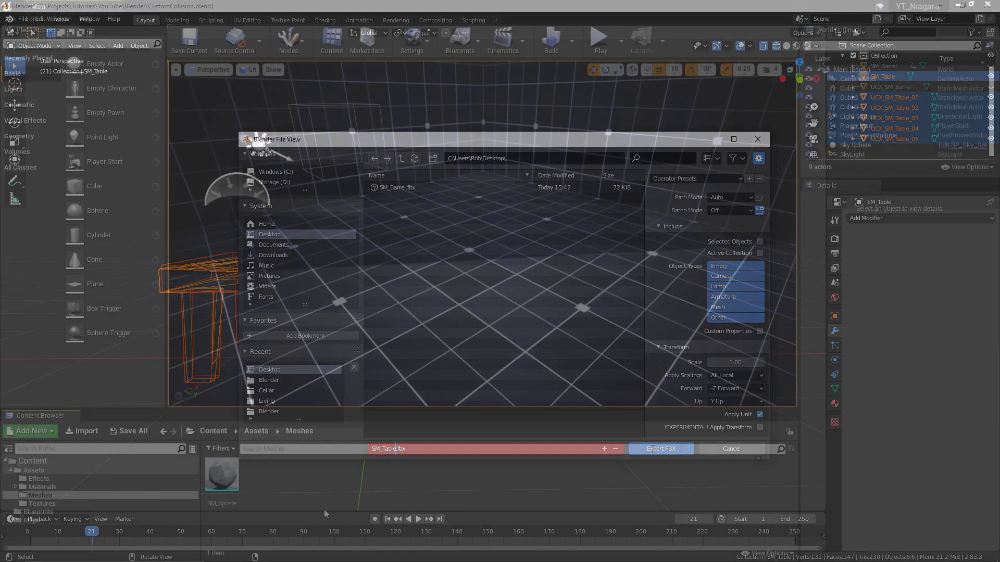
Switch to Unreal Engine and load the SM_Barrel and SM_Table FBX files from the Desktop for import into the Meshes folder.
right_click(324, 509)
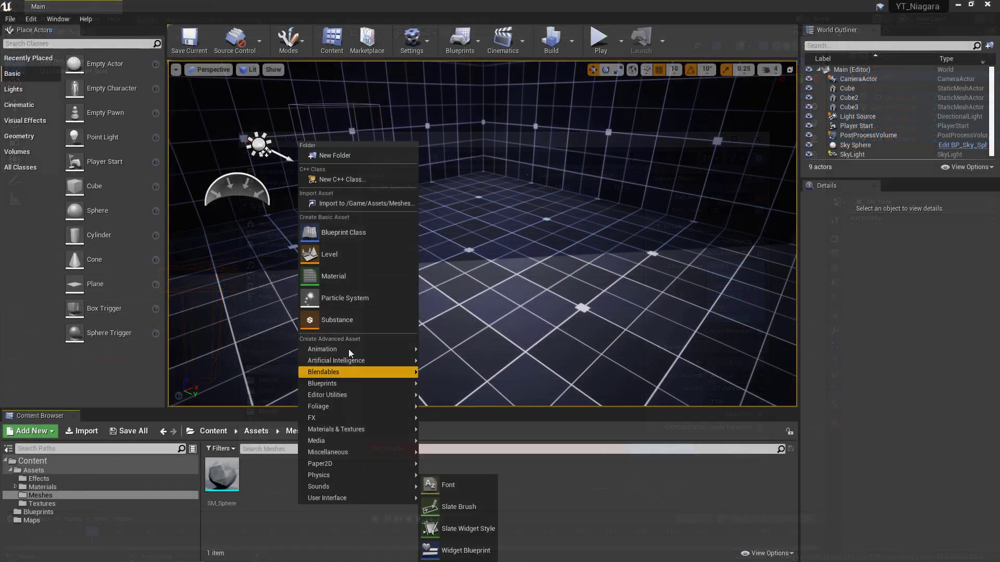
click(360, 231)
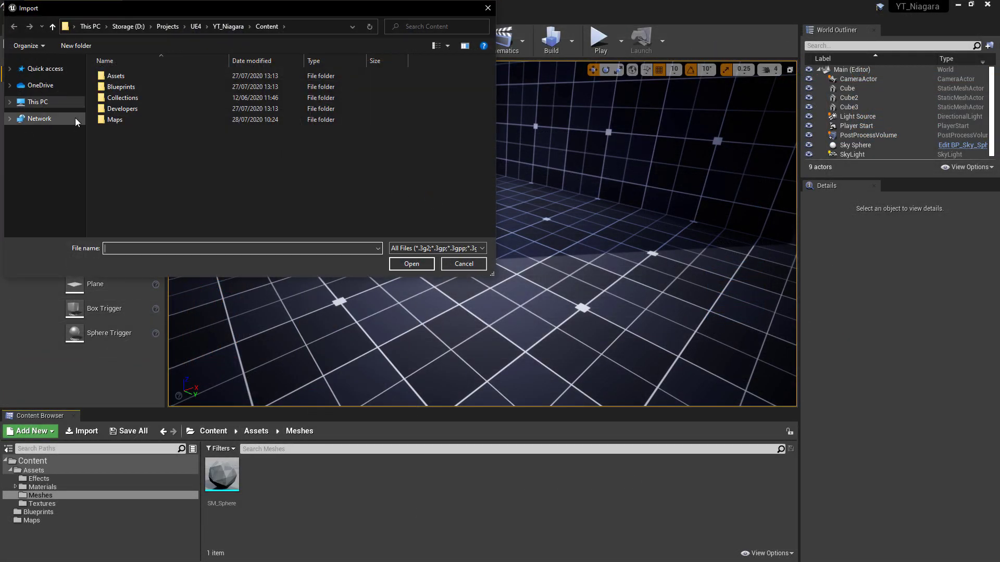
click(38, 102)
double_click(244, 85)
drag(129, 105, 124, 67)
click(408, 269)
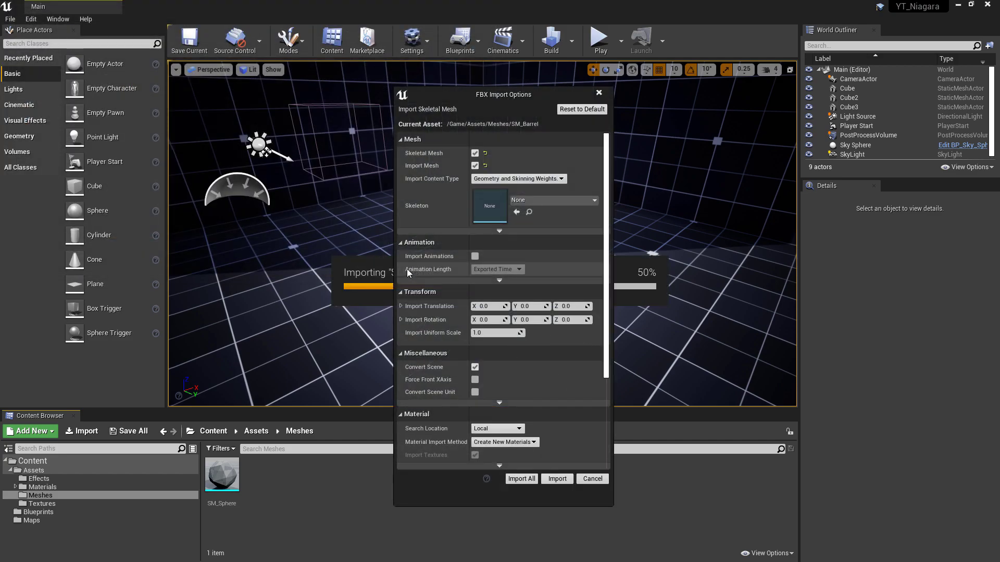
Turn off Skeletal Mesh in the FBX import options and import both meshes.
click(475, 154)
click(500, 177)
click(533, 477)
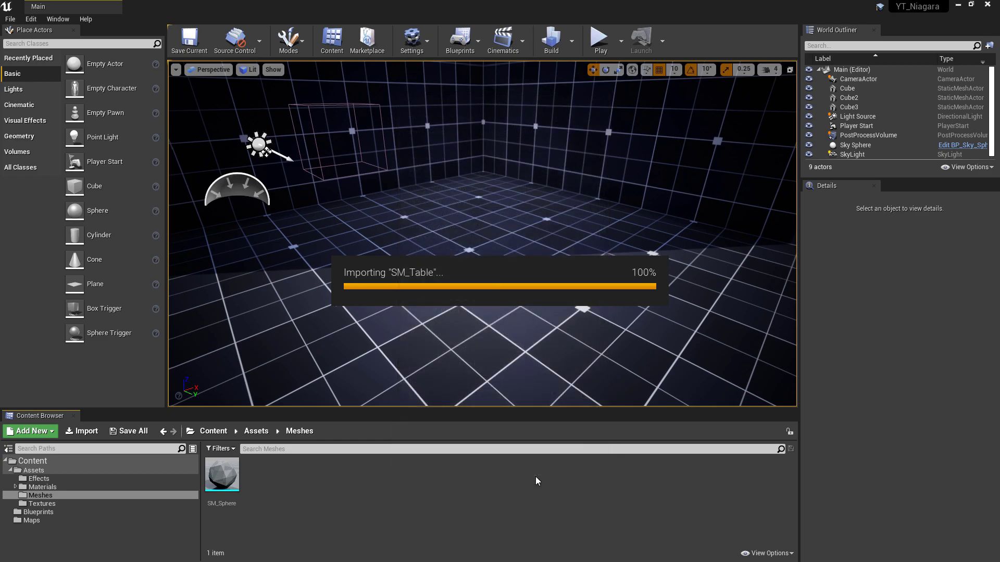
Place the imported barrel and table meshes on the level floor and frame the table.
drag(222, 475, 436, 301)
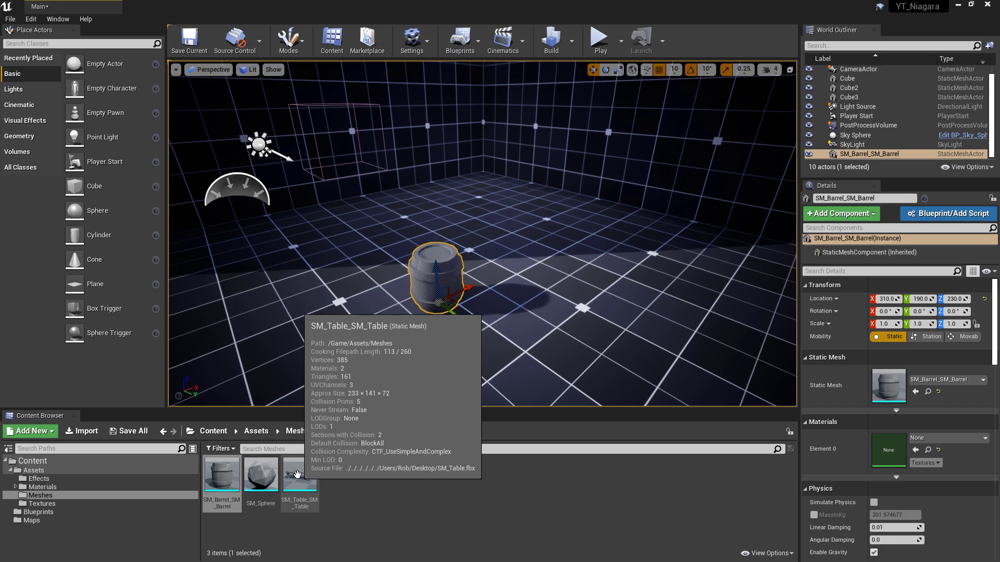
drag(300, 474, 569, 336)
key(f)
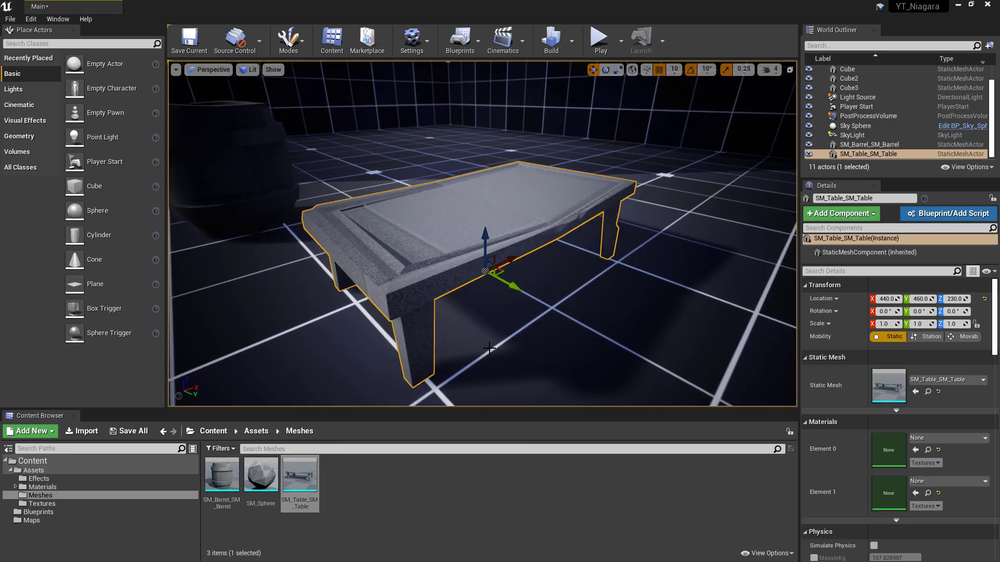
Set the level viewport to the Player Collision view mode to examine the barrel and table colliders.
click(247, 69)
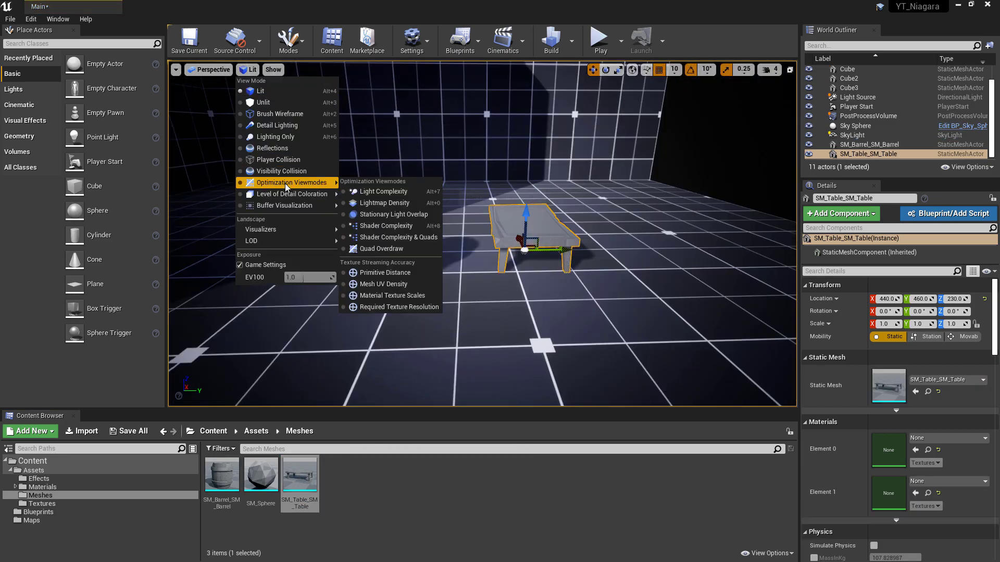
click(290, 160)
right_drag(492, 255, 388, 245)
Open the SM_Barrel mesh in a docked editor and show its simple collision.
double_click(222, 475)
drag(273, 107, 90, 5)
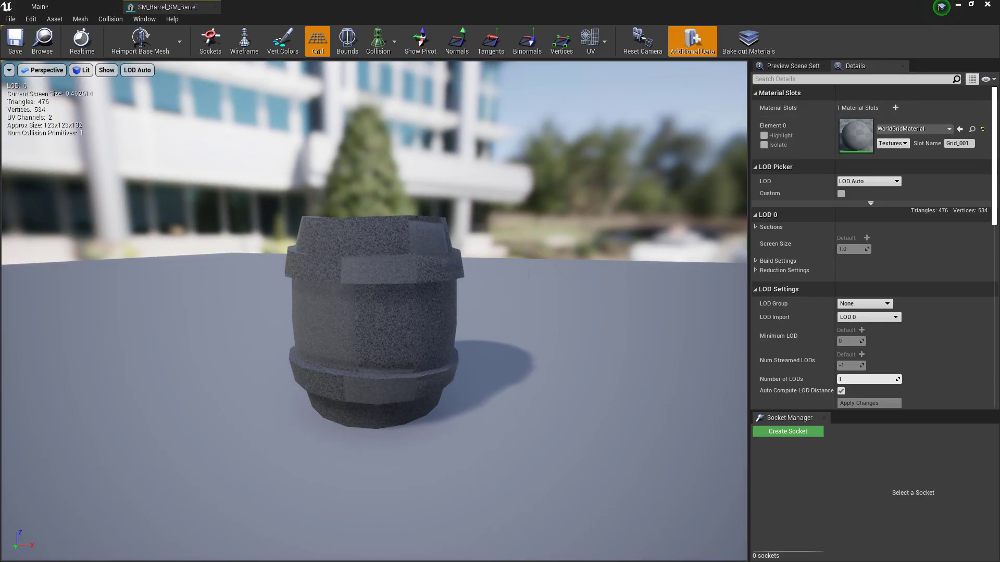
drag(504, 271, 469, 307)
click(394, 41)
click(394, 71)
mouse_move(468, 260)
mouse_down()
mouse_move(448, 296)
mouse_move(427, 270)
mouse_move(495, 245)
mouse_move(500, 229)
mouse_move(499, 250)
mouse_move(474, 266)
mouse_up()
Open the SM_Table mesh from the Meshes folder and show its simple collision from around the legs.
click(78, 7)
double_click(299, 474)
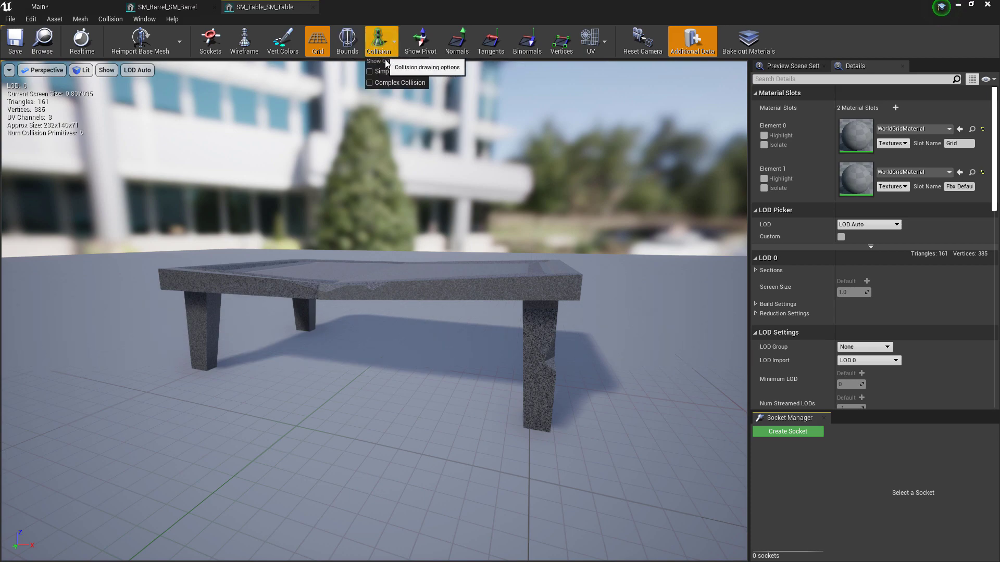
click(378, 42)
drag(78, 156, 135, 175)
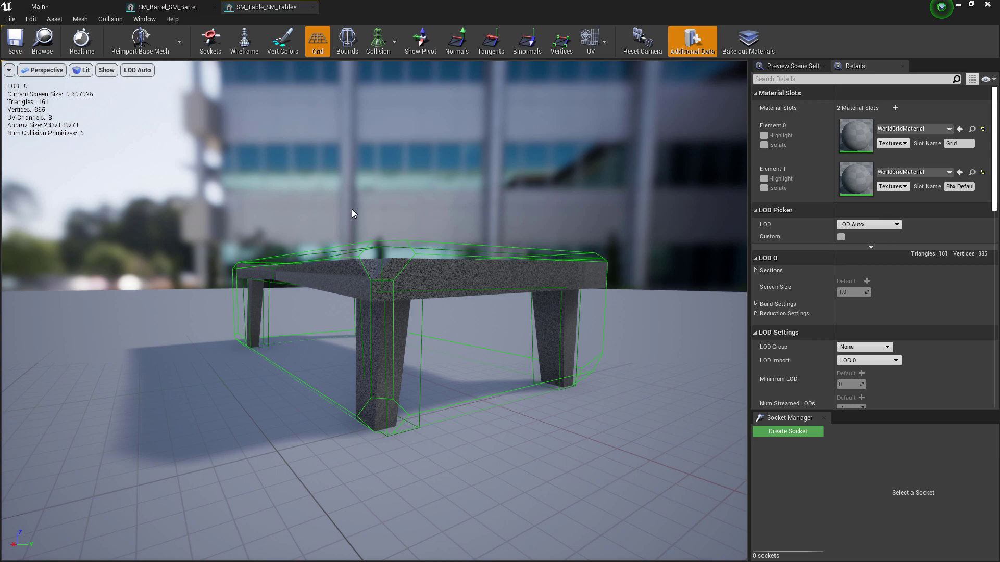
Undo the added convex collision on the table and show its complex collision alongside the simple one.
key(ctrl+z)
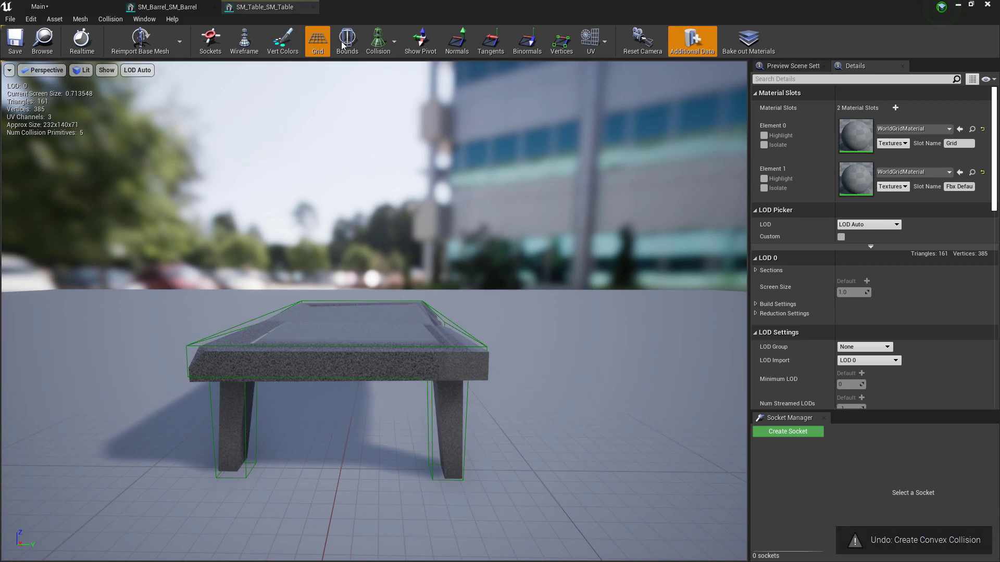
click(378, 42)
click(402, 83)
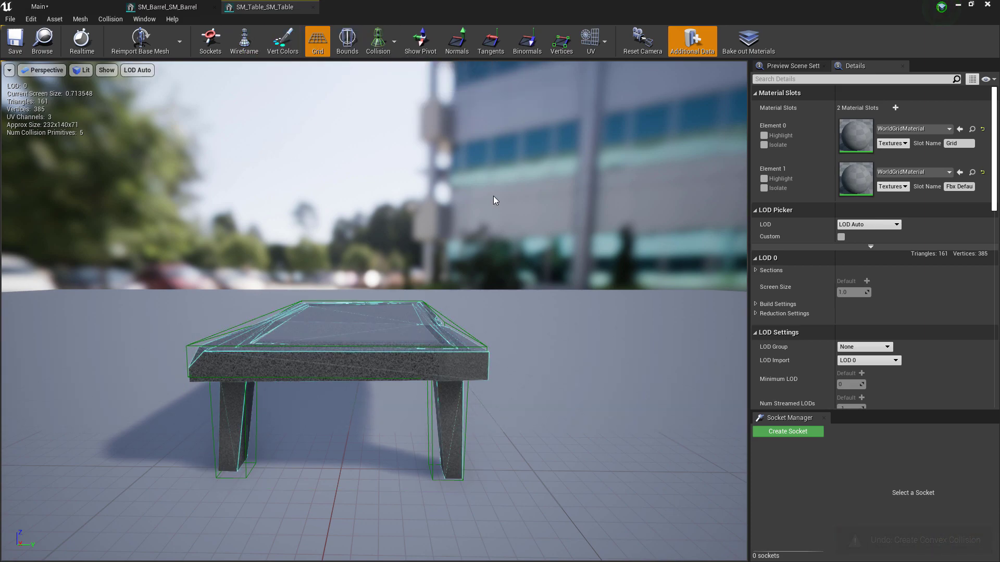
mouse_move(469, 208)
right_down()
mouse_move(519, 261)
mouse_move(599, 258)
mouse_move(559, 271)
right_up()
scroll(554, 274, up, 5)
right_drag(501, 317, 533, 313)
Compare the barrel's simple and complex collision up close, and hide the complex collision to examine the simple hull alone.
click(209, 4)
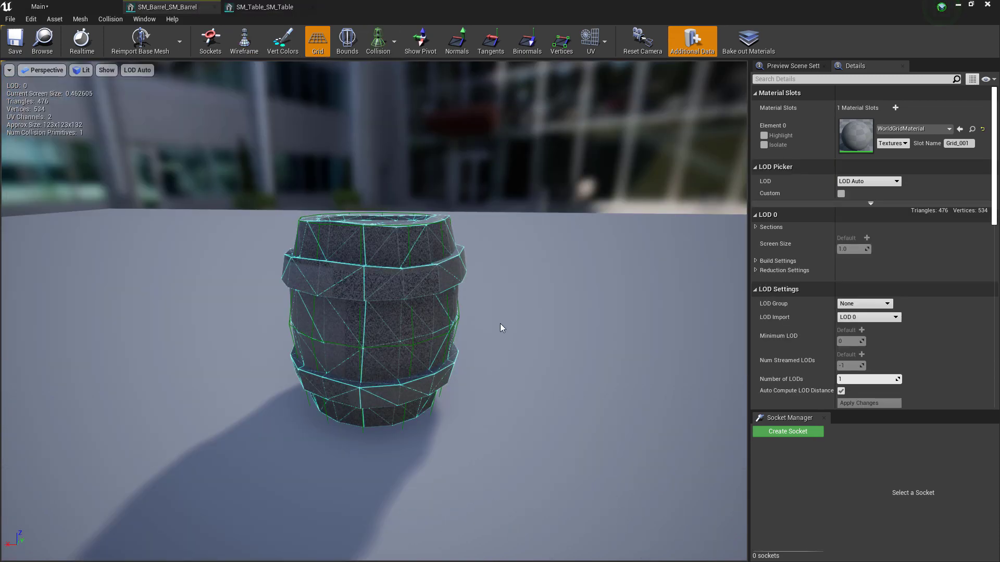
scroll(500, 330, up, 8)
drag(500, 330, 471, 324)
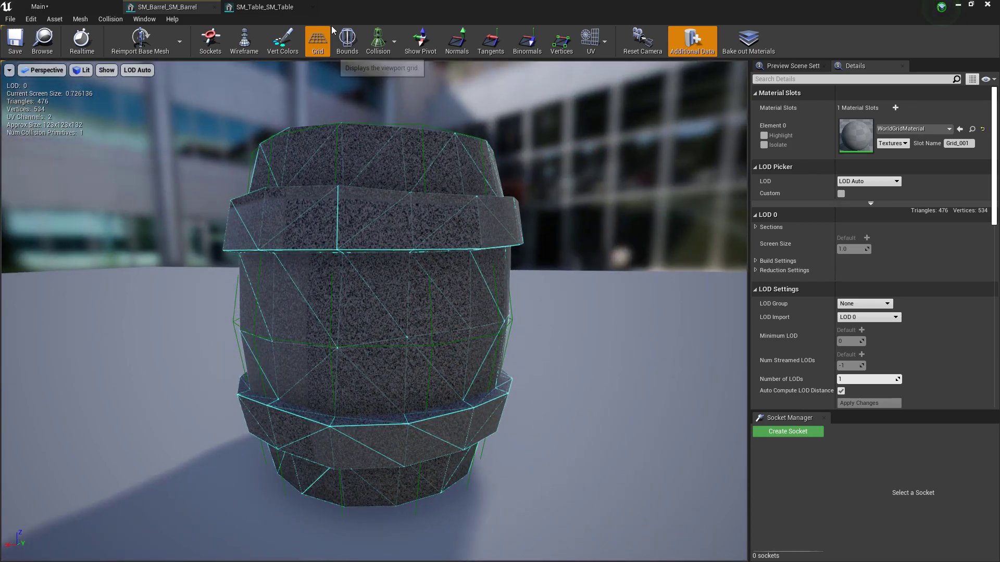
click(378, 42)
click(374, 83)
drag(375, 208, 611, 270)
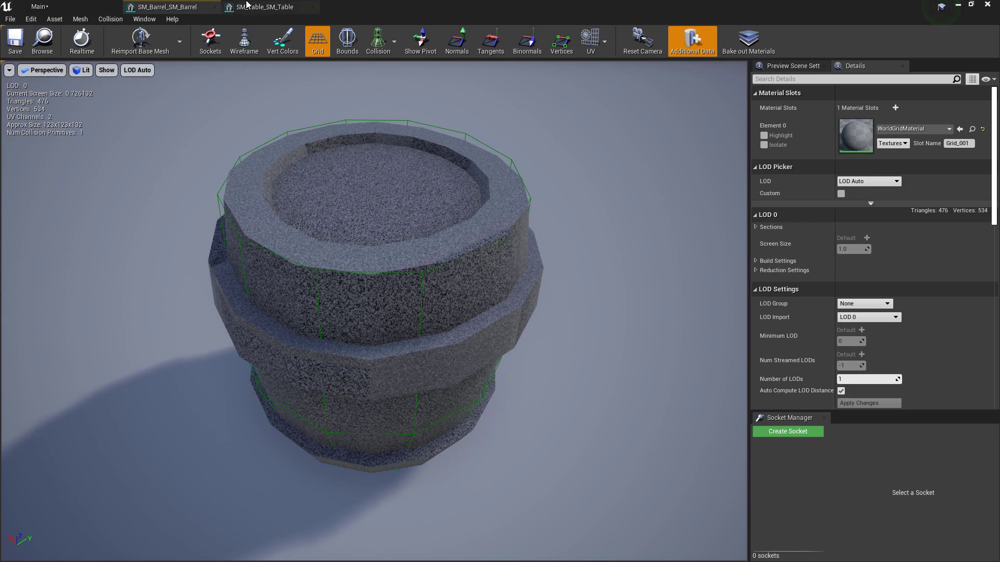
Return to the Main level and set its viewport back to the Lit view mode.
click(39, 6)
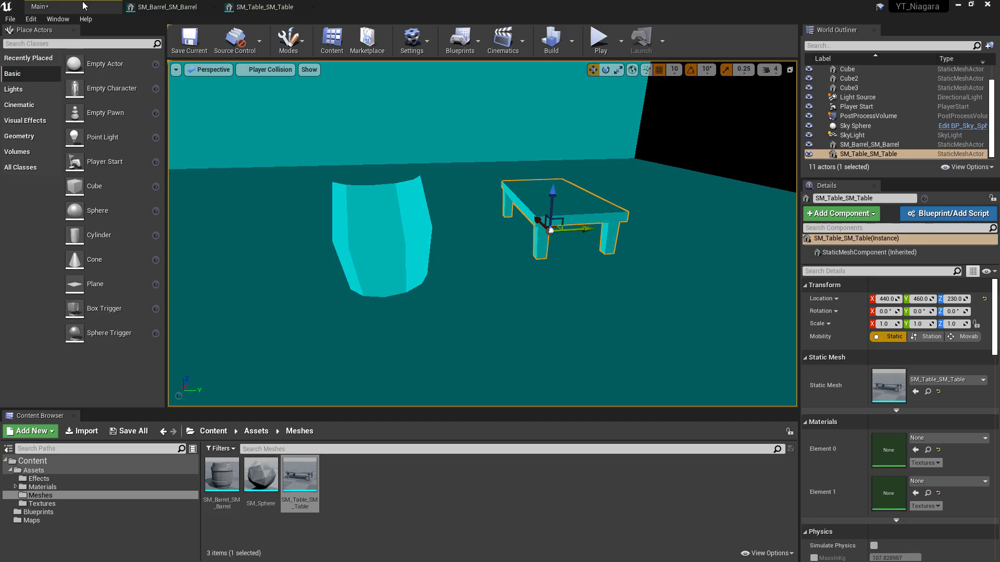
click(256, 71)
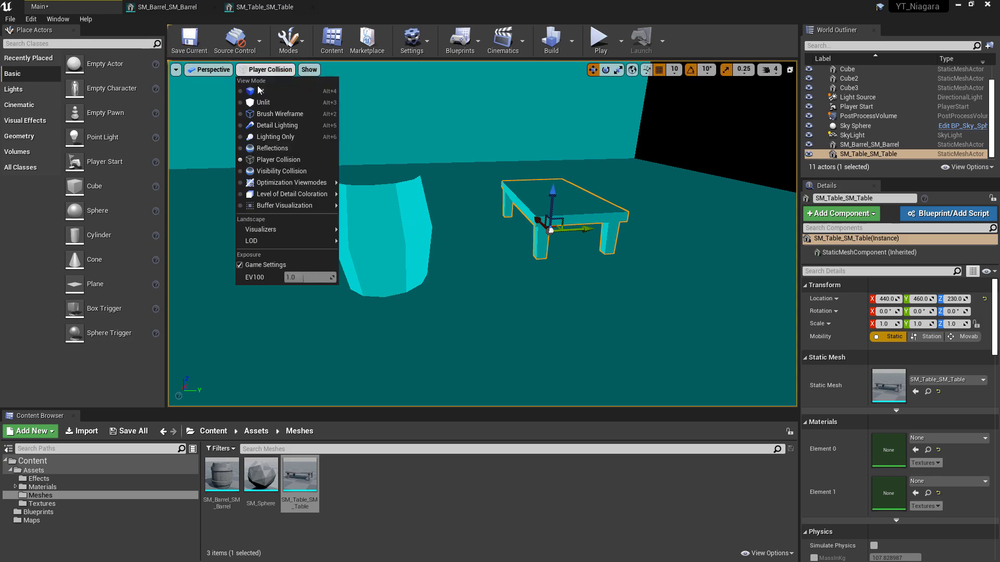
click(262, 100)
click(490, 184)
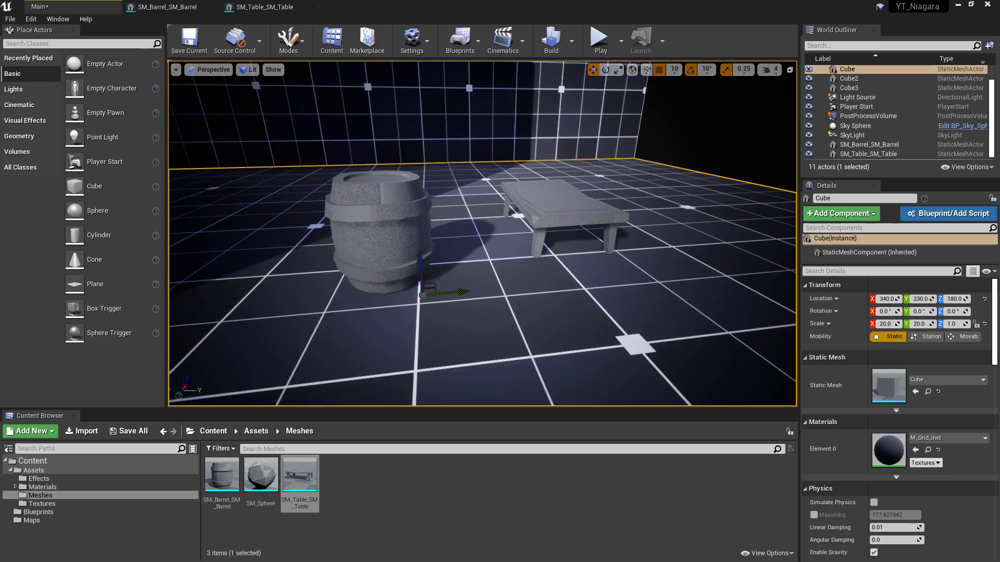